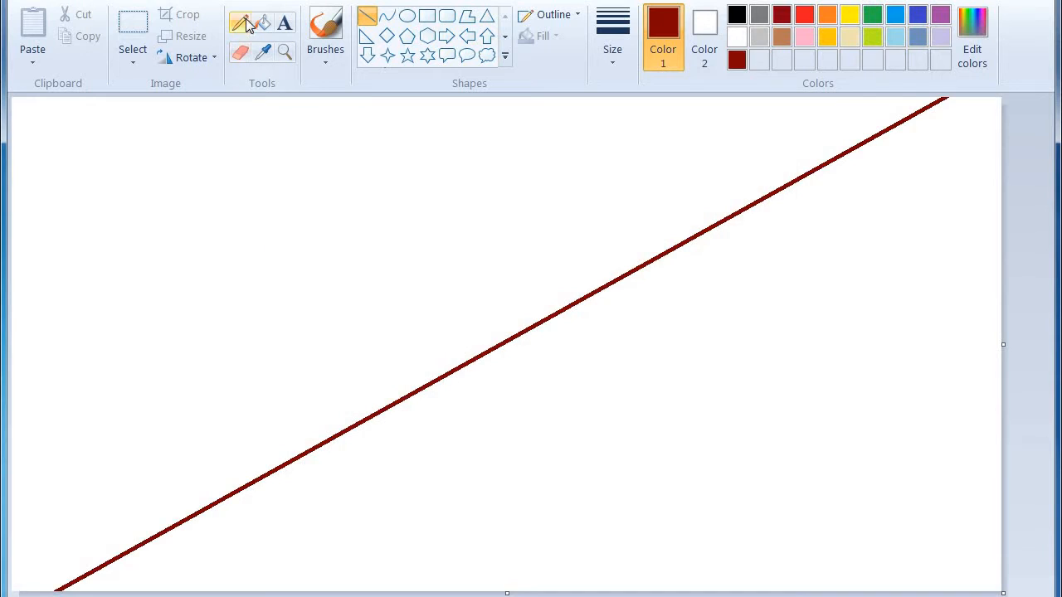
Fill the area above the diagonal line with dark red and shrink the canvas to 1 pixel wide with aspect ratio unlocked.
{"action": "left_click", "coordinate": [262, 22]}
{"action": "left_click", "coordinate": [324, 282]}
{"action": "left_click", "coordinate": [191, 35]}
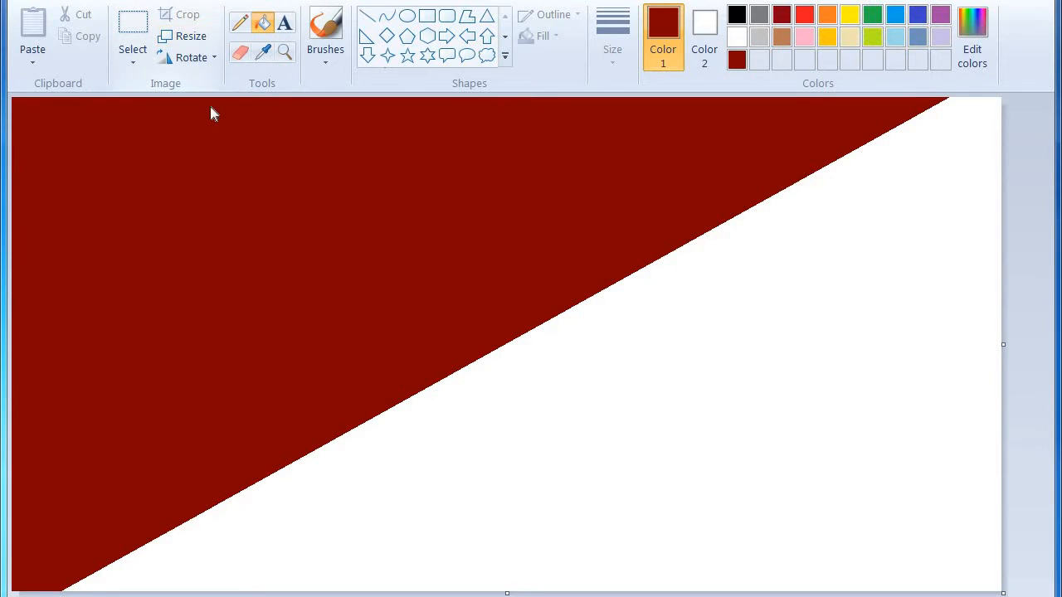
{"action": "left_click", "coordinate": [241, 123]}
{"action": "left_click", "coordinate": [149, 249]}
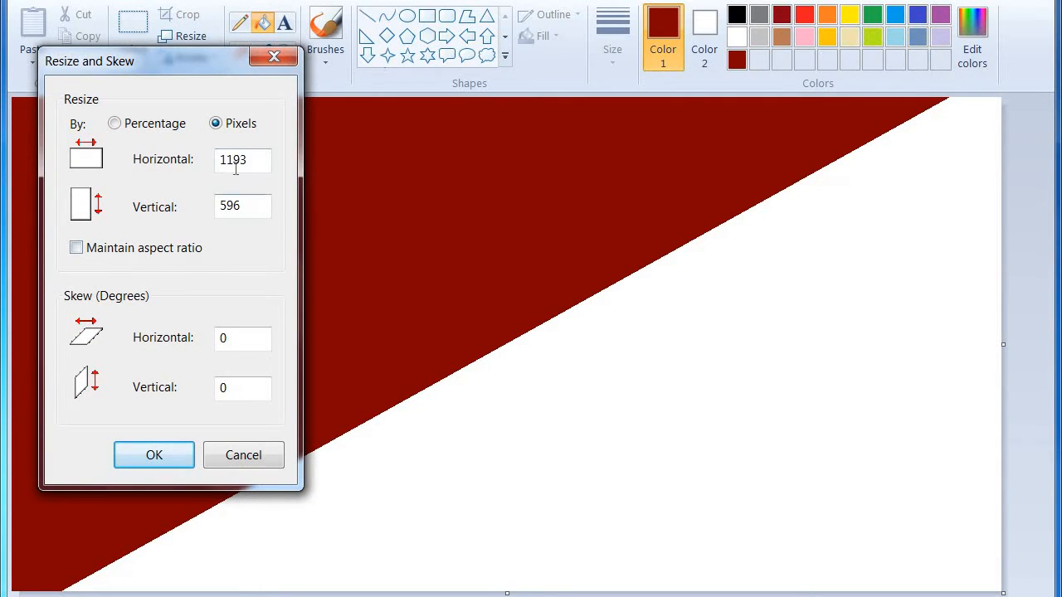
{"action": "double_click", "coordinate": [241, 160]}
{"action": "right_click", "coordinate": [242, 161]}
{"action": "left_click", "coordinate": [303, 221]}
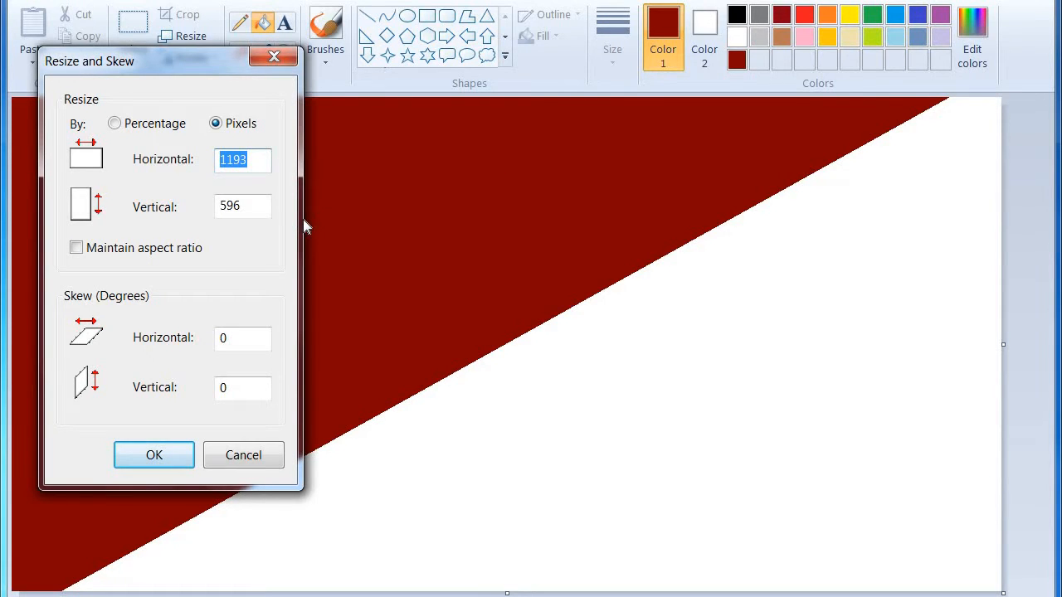
{"action": "type", "text": "1"}
{"action": "key", "text": "Return"}
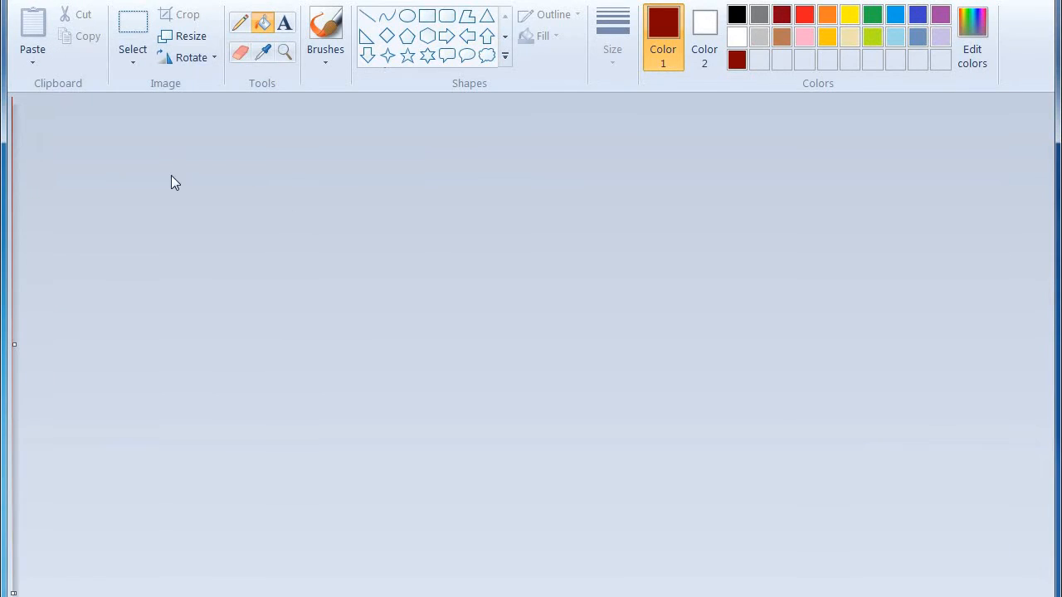
Stretch the canvas back to 1193 pixels wide with aspect ratio unlocked, turning the red sliver into a vertical gradient.
{"action": "left_click", "coordinate": [184, 36]}
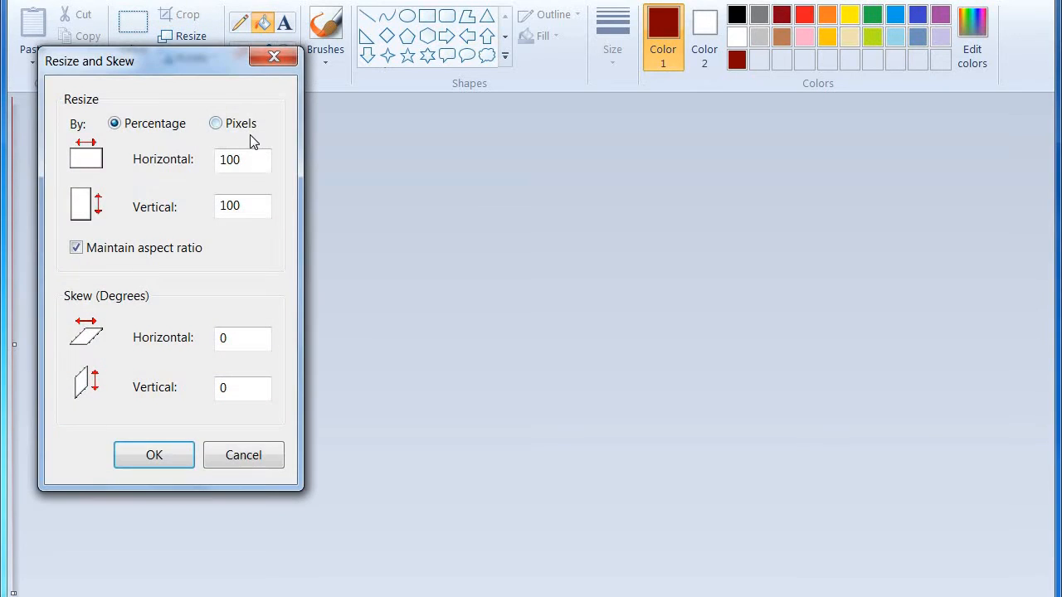
{"action": "left_click", "coordinate": [218, 124]}
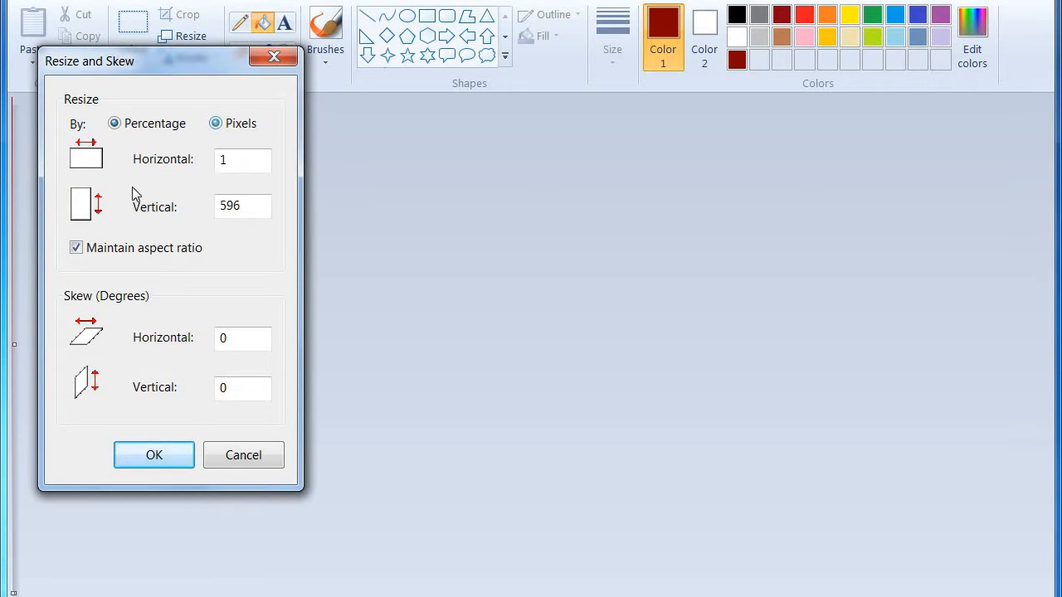
{"action": "left_click", "coordinate": [151, 248]}
{"action": "double_click", "coordinate": [245, 158]}
{"action": "right_click", "coordinate": [243, 156]}
{"action": "left_click", "coordinate": [287, 235]}
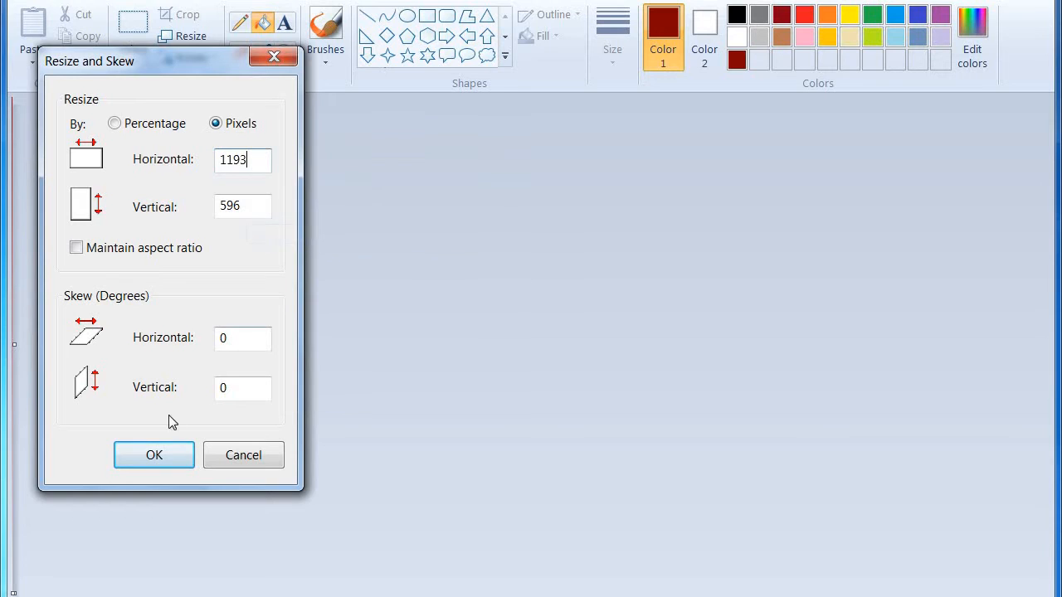
{"action": "left_click", "coordinate": [155, 455]}
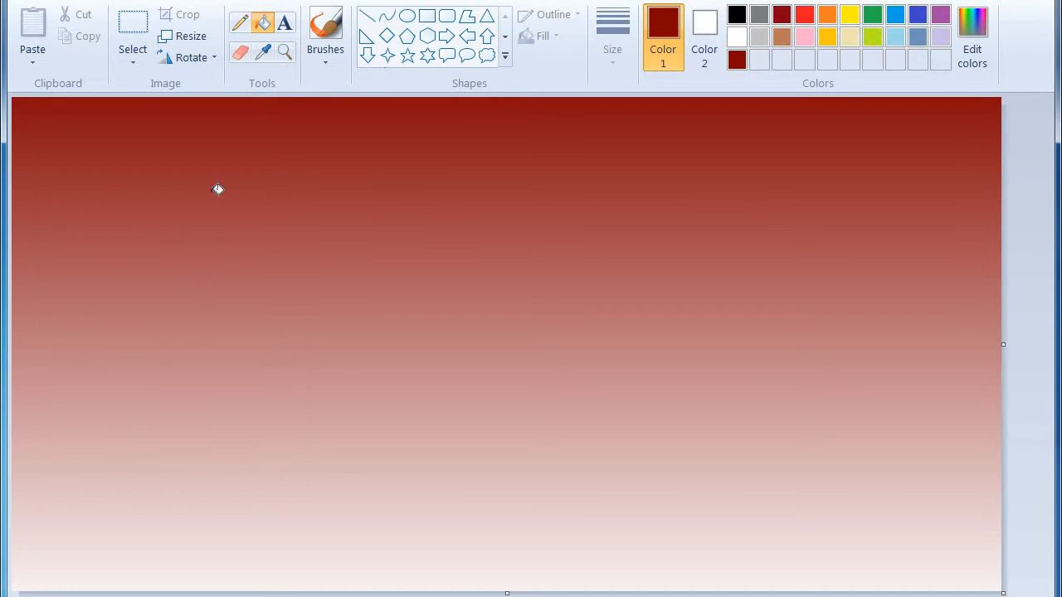
Select the entire red gradient image and copy it.
{"action": "left_click", "coordinate": [135, 52]}
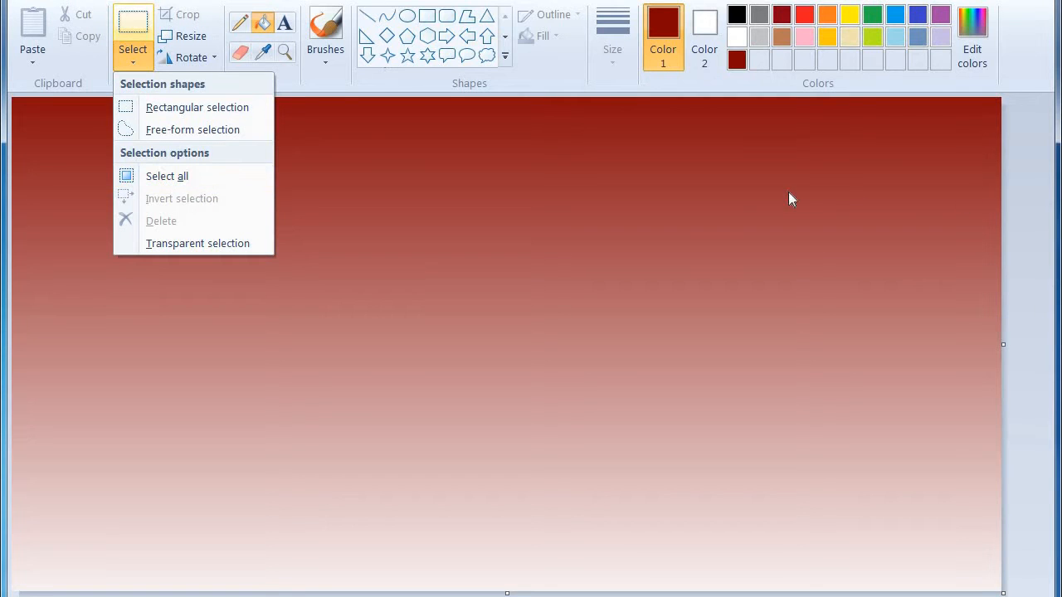
{"action": "left_click", "coordinate": [184, 178]}
{"action": "right_click", "coordinate": [188, 182]}
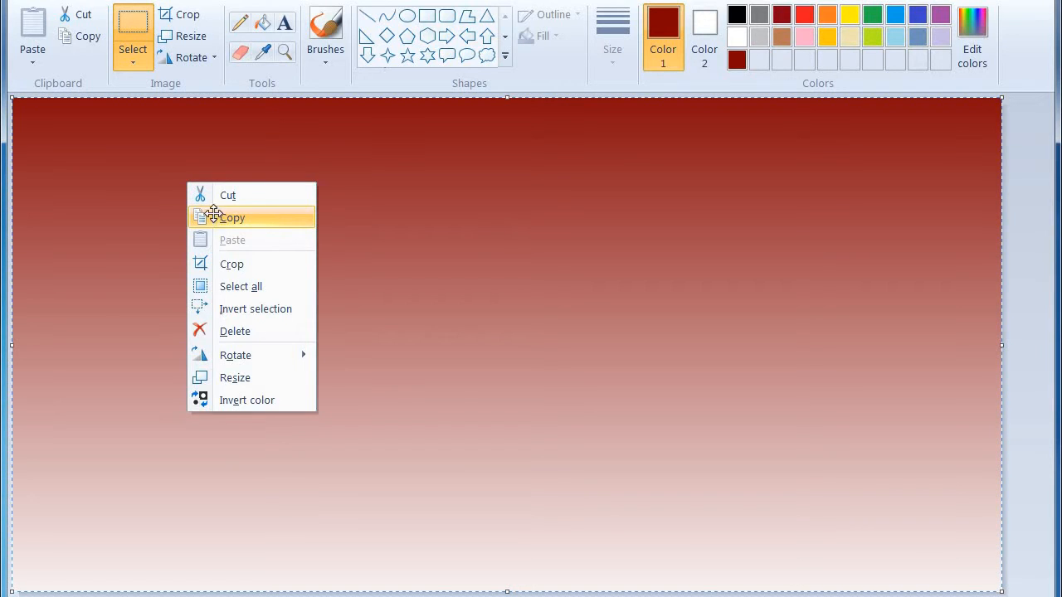
{"action": "left_click", "coordinate": [218, 218]}
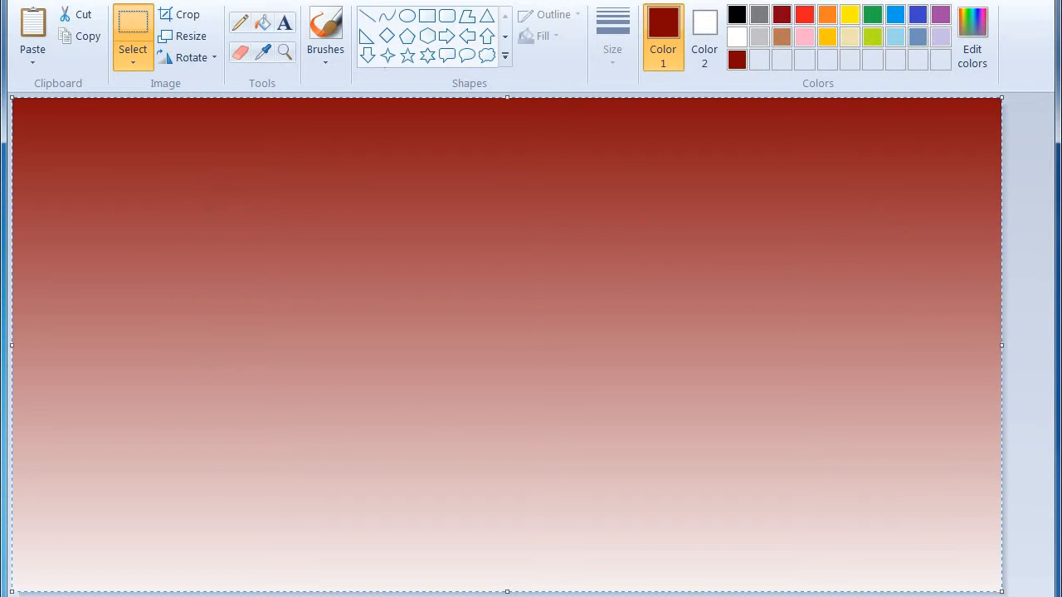
Start a new blank picture without saving the current one.
{"action": "left_click", "coordinate": [25, 1]}
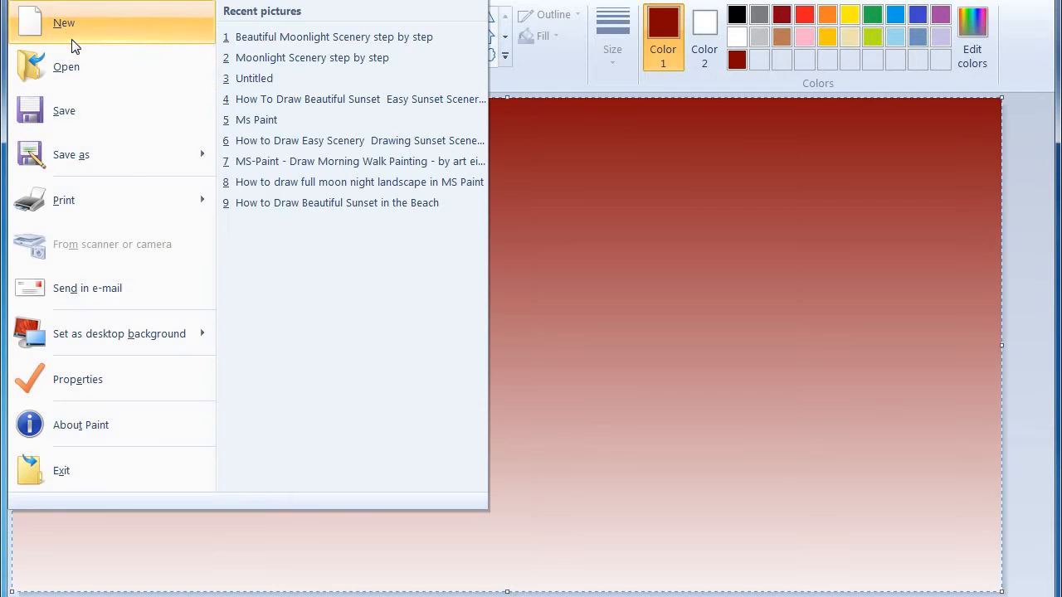
{"action": "left_click", "coordinate": [71, 39]}
{"action": "left_click", "coordinate": [593, 313]}
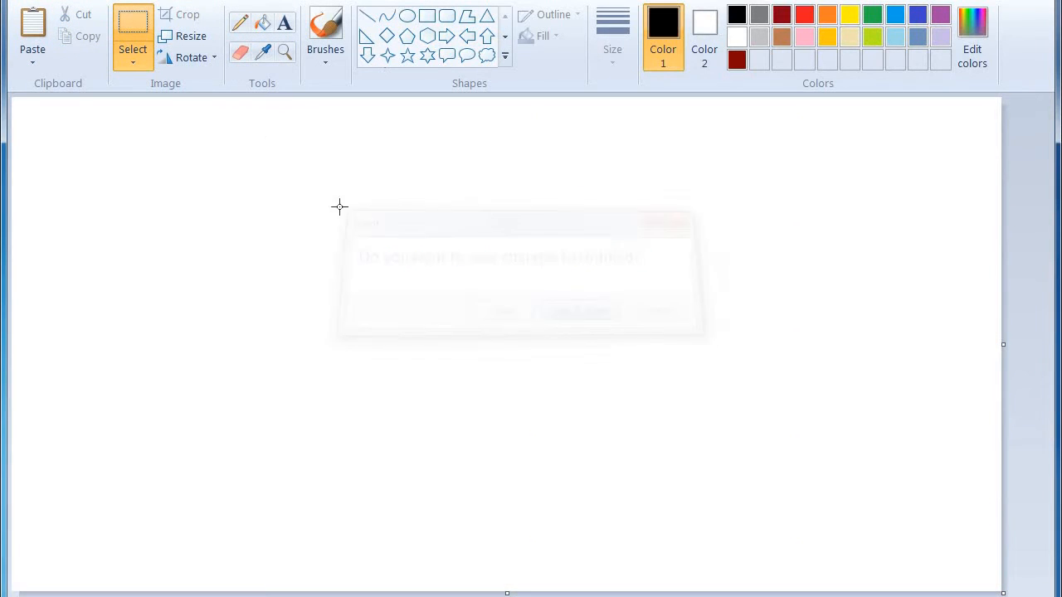
Draw a bright blue diagonal line from the lower-left to the upper-right canvas corner and fill the area above it with the same blue.
{"action": "left_click", "coordinate": [367, 17]}
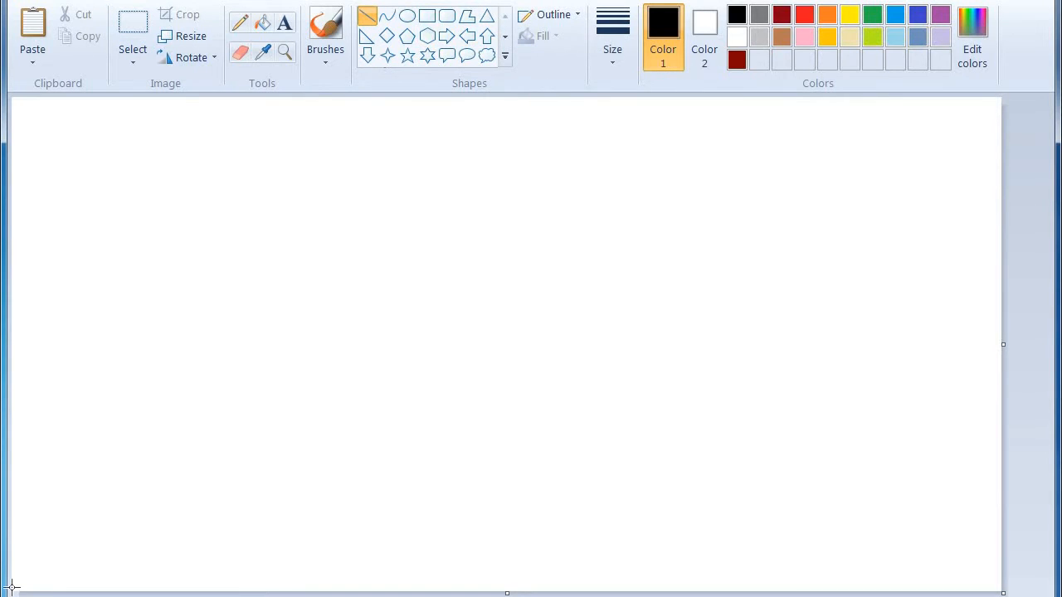
{"action": "left_click_drag", "start_coordinate": [13, 587], "coordinate": [1001, 100]}
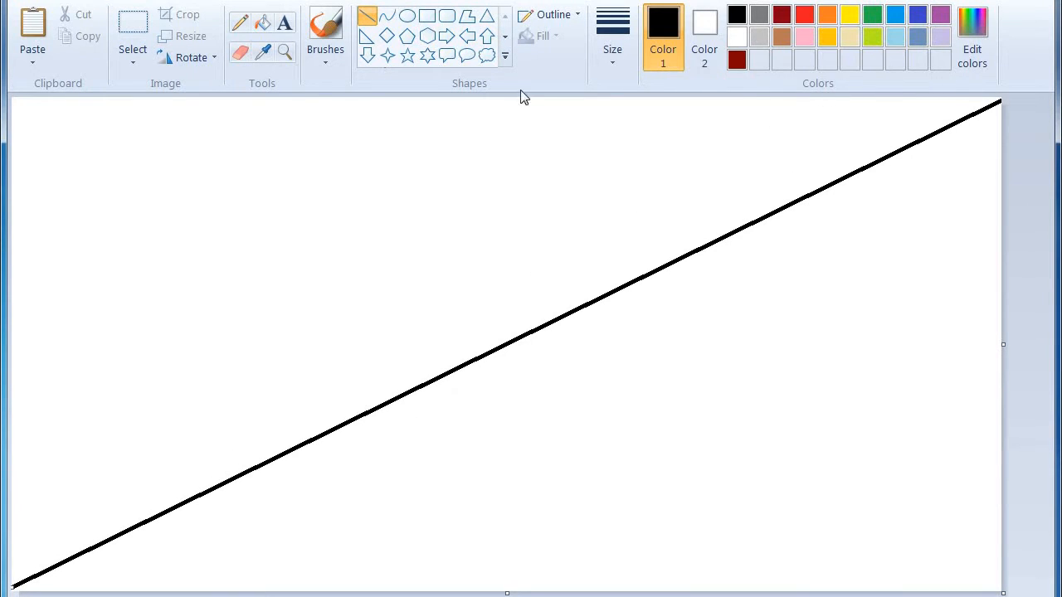
{"action": "left_click", "coordinate": [896, 14]}
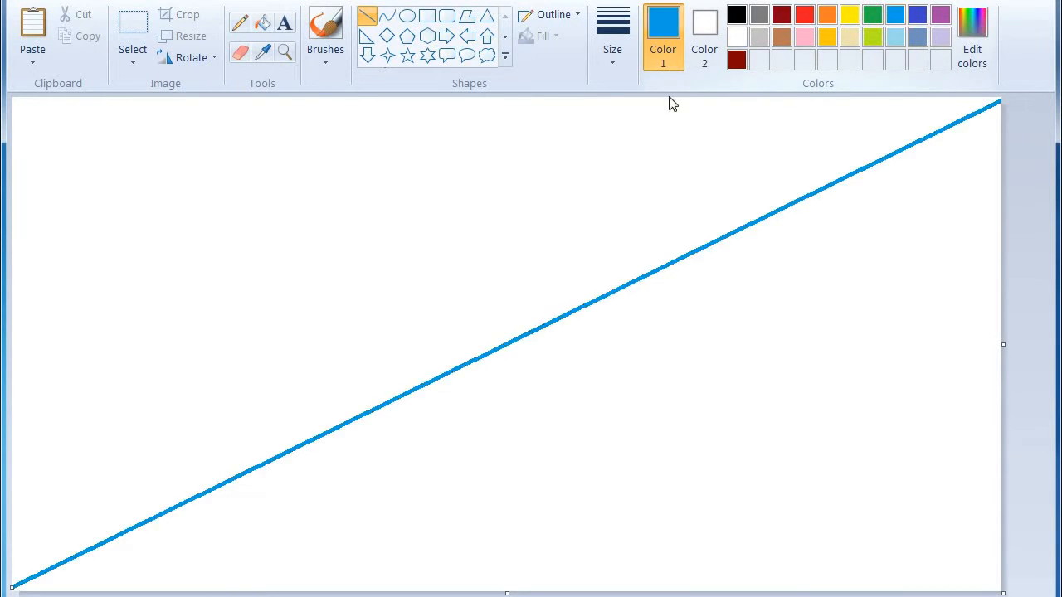
{"action": "left_click", "coordinate": [263, 23]}
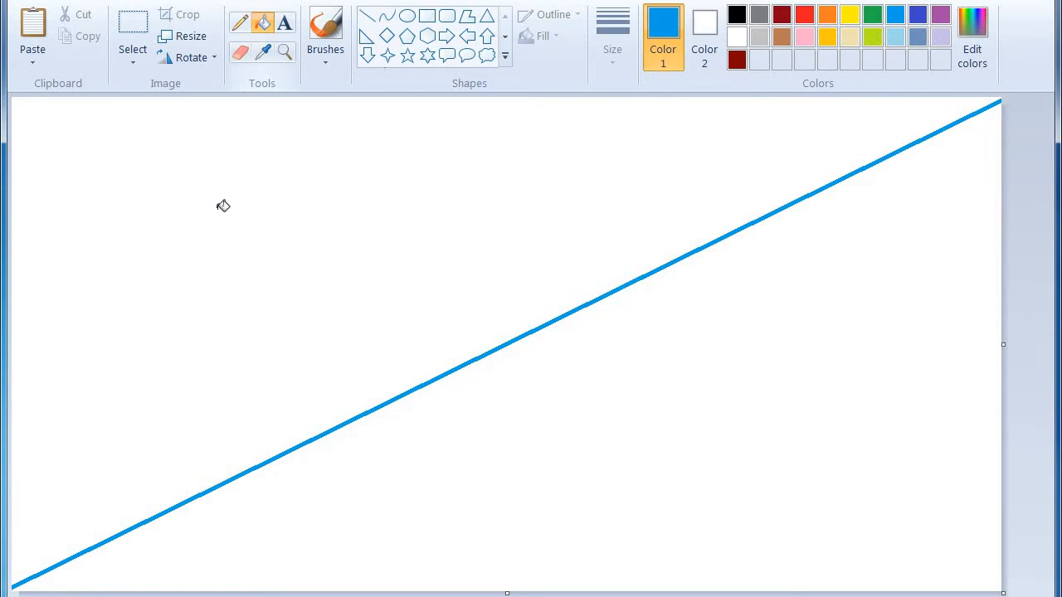
{"action": "left_click", "coordinate": [224, 206]}
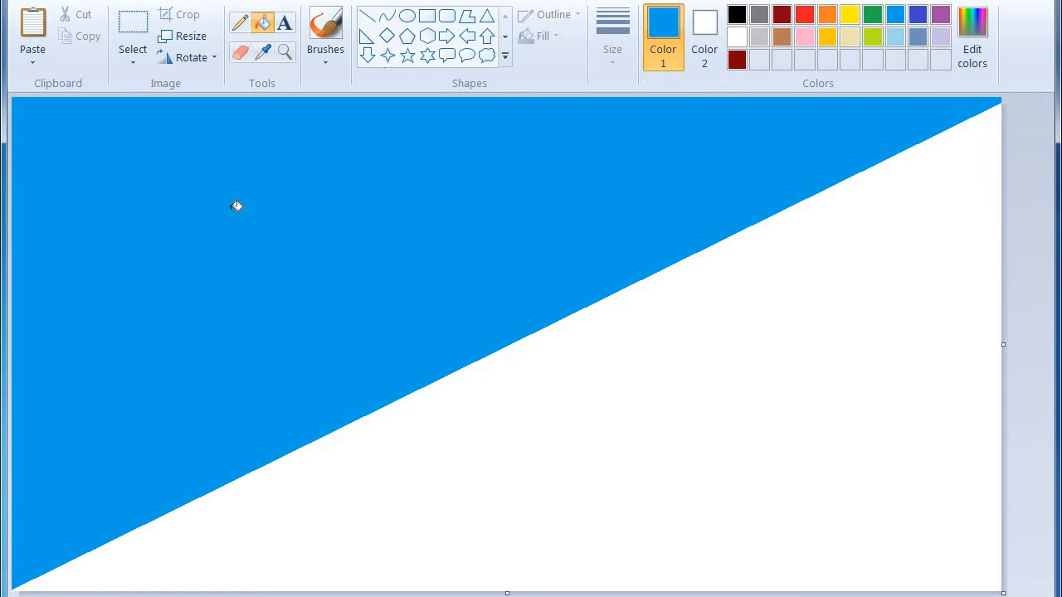
Shrink the blue and white canvas to a sliver only a few pixels wide, with aspect ratio unlocked.
{"action": "left_click", "coordinate": [190, 36]}
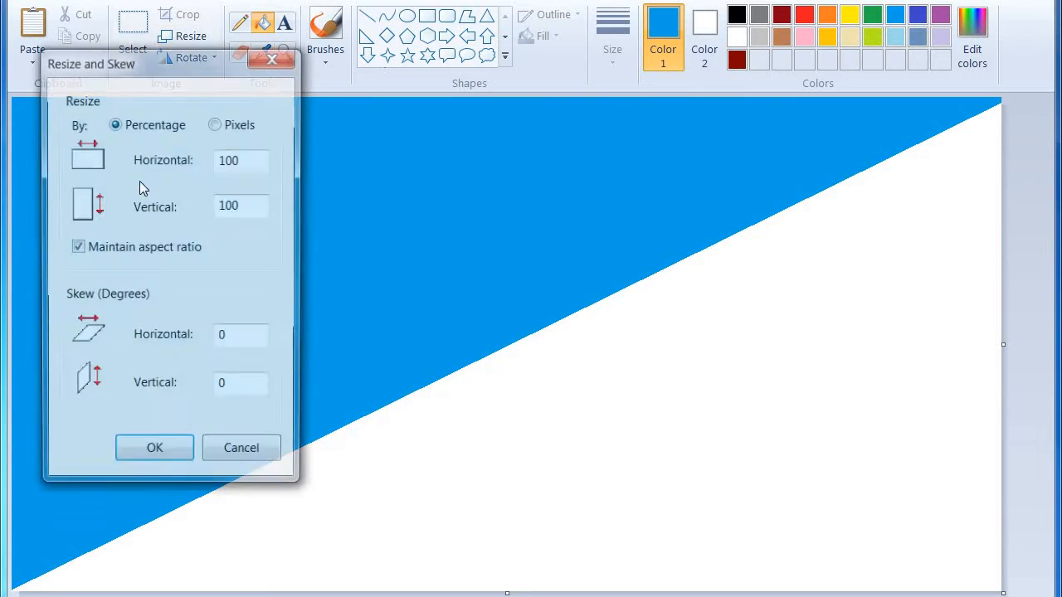
{"action": "left_click", "coordinate": [215, 124]}
{"action": "left_click", "coordinate": [125, 247]}
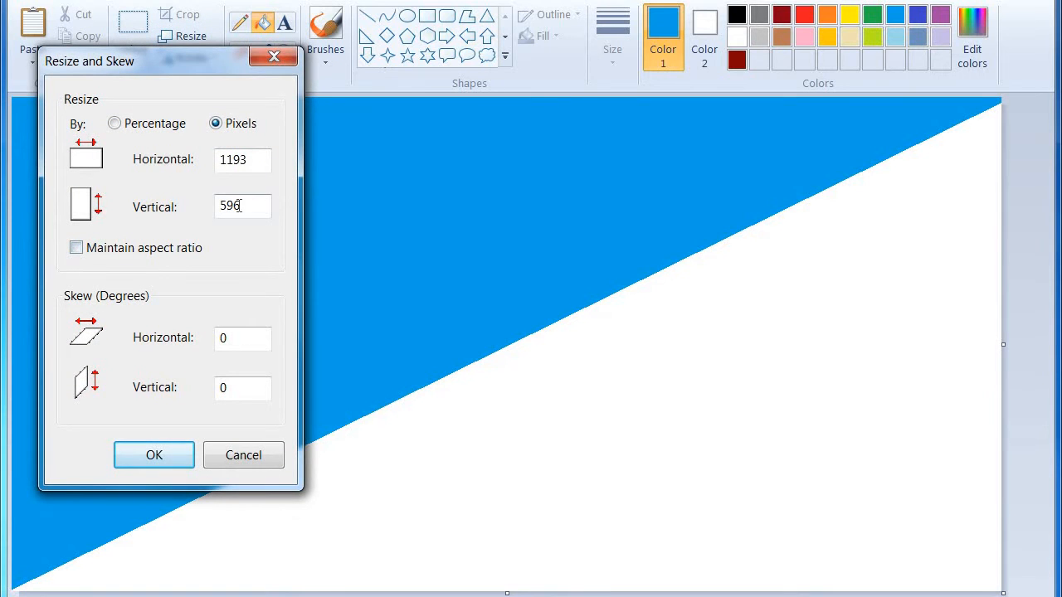
{"action": "double_click", "coordinate": [235, 159]}
{"action": "type", "text": "3"}
{"action": "key", "text": "Return"}
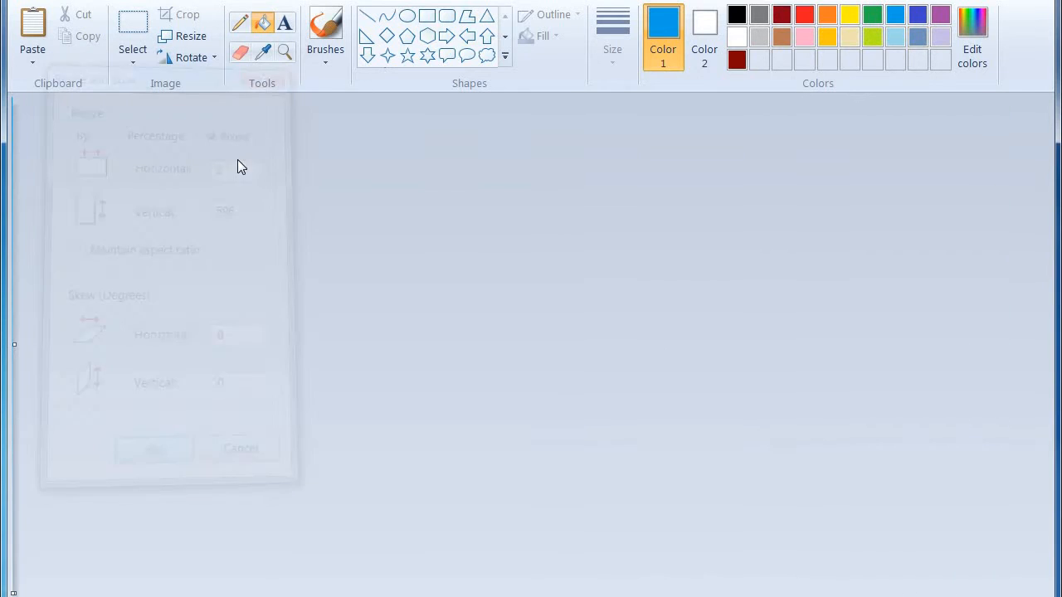
Resize the blue sliver to 1193 pixels wide without maintaining the aspect ratio to form a blue-to-white gradient.
{"action": "left_click", "coordinate": [190, 38]}
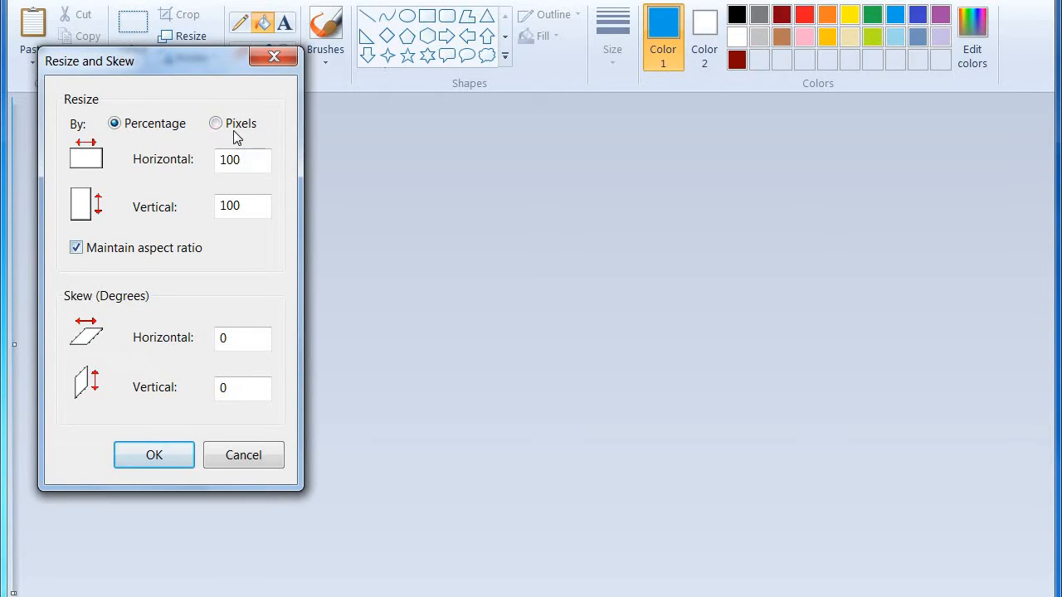
{"action": "left_click", "coordinate": [235, 131]}
{"action": "left_click", "coordinate": [131, 247]}
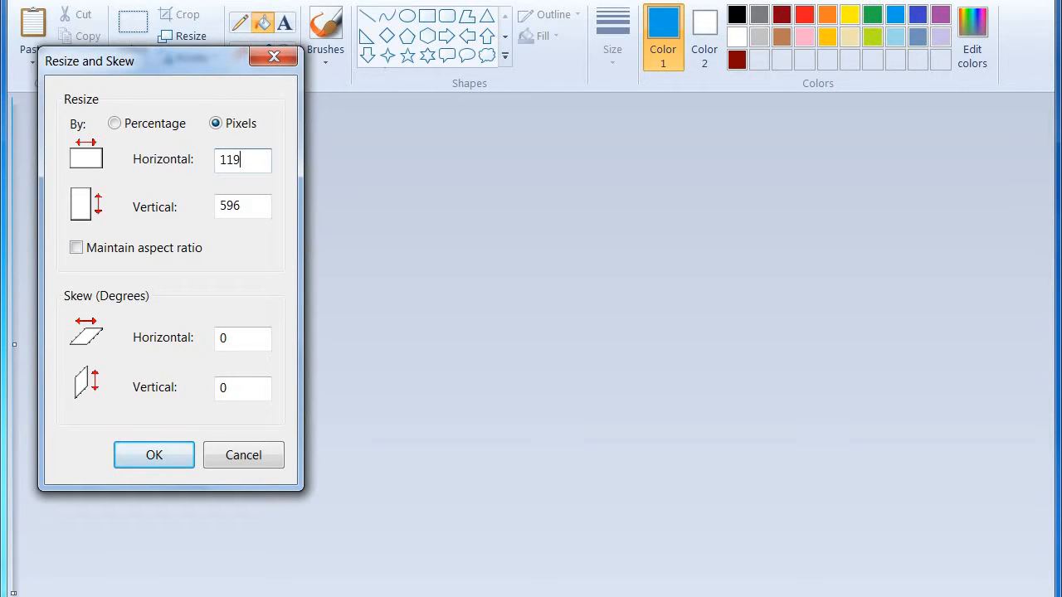
{"action": "key", "text": "Return"}
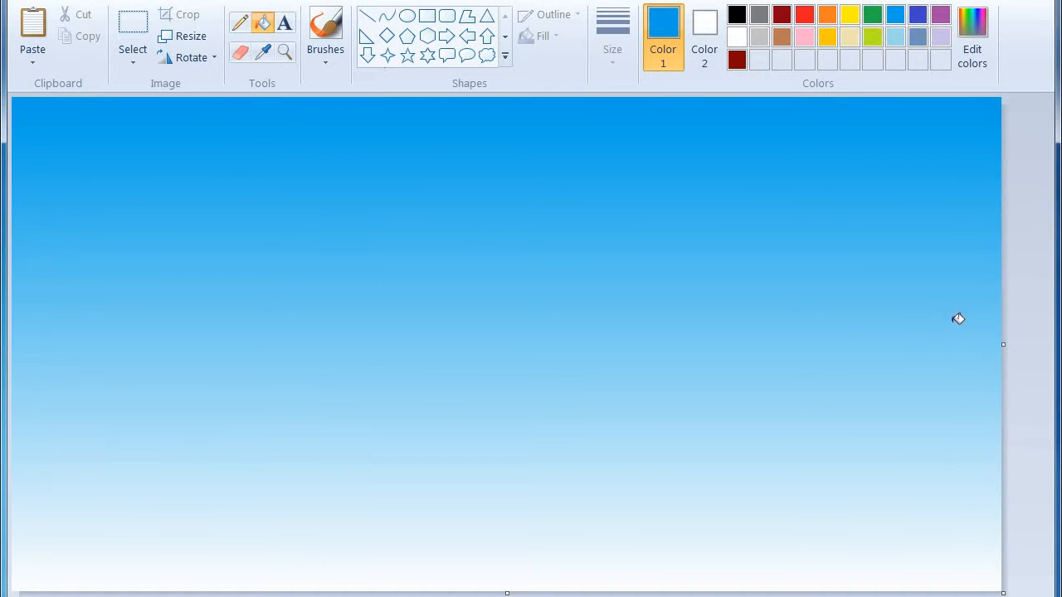
Select the whole blue gradient and compress it horizontally into the left half of the canvas.
{"action": "left_click", "coordinate": [134, 58]}
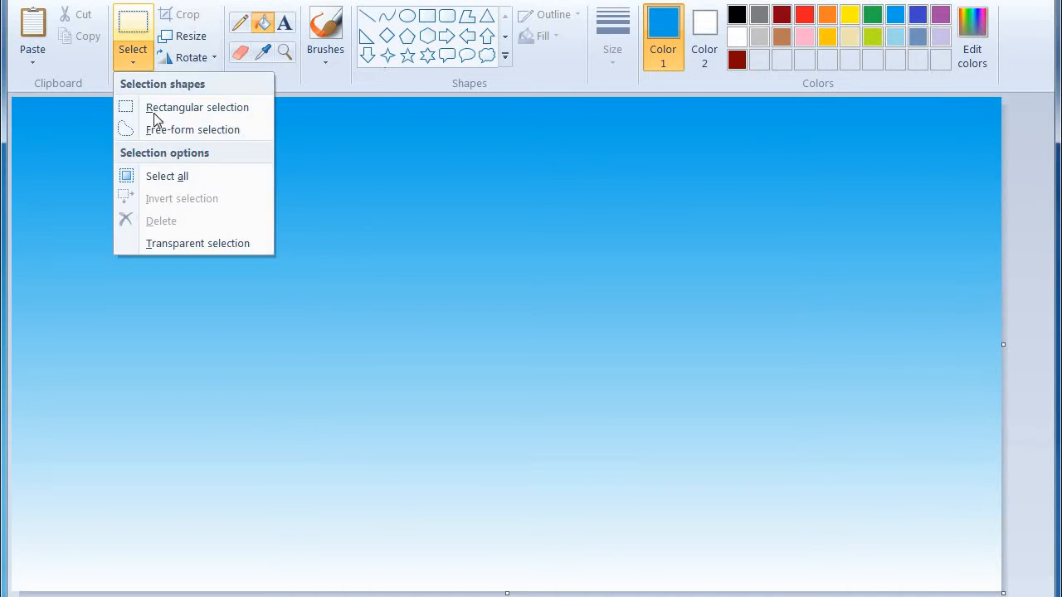
{"action": "left_click", "coordinate": [179, 172]}
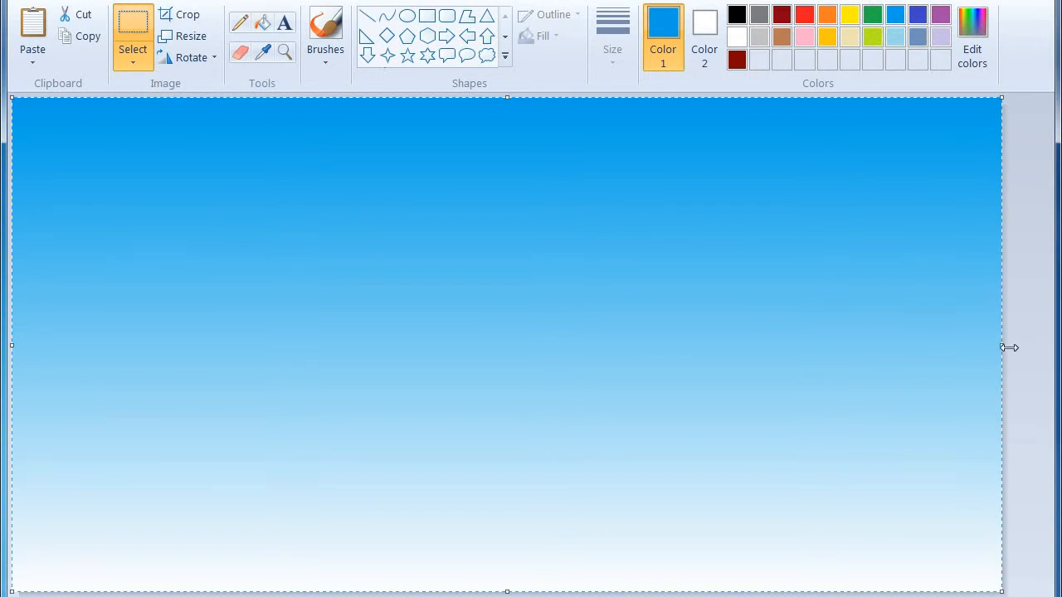
{"action": "left_click_drag", "start_coordinate": [1009, 348], "coordinate": [504, 348]}
Paste the copied red gradient and narrow it to fill the right half of the canvas, meeting the blue gradient's edge.
{"action": "right_click", "coordinate": [643, 231]}
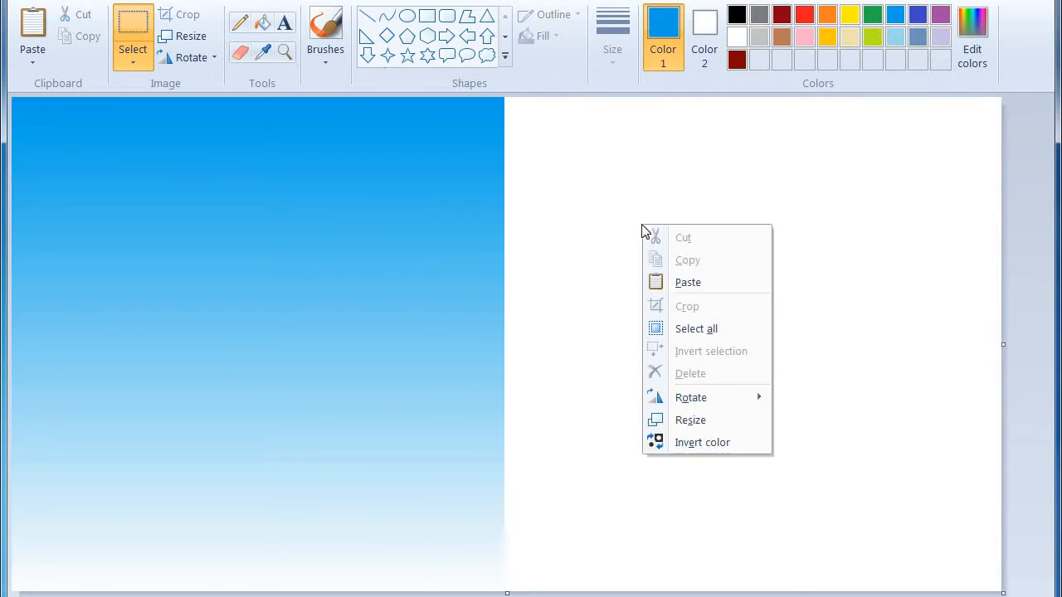
{"action": "left_click", "coordinate": [686, 282]}
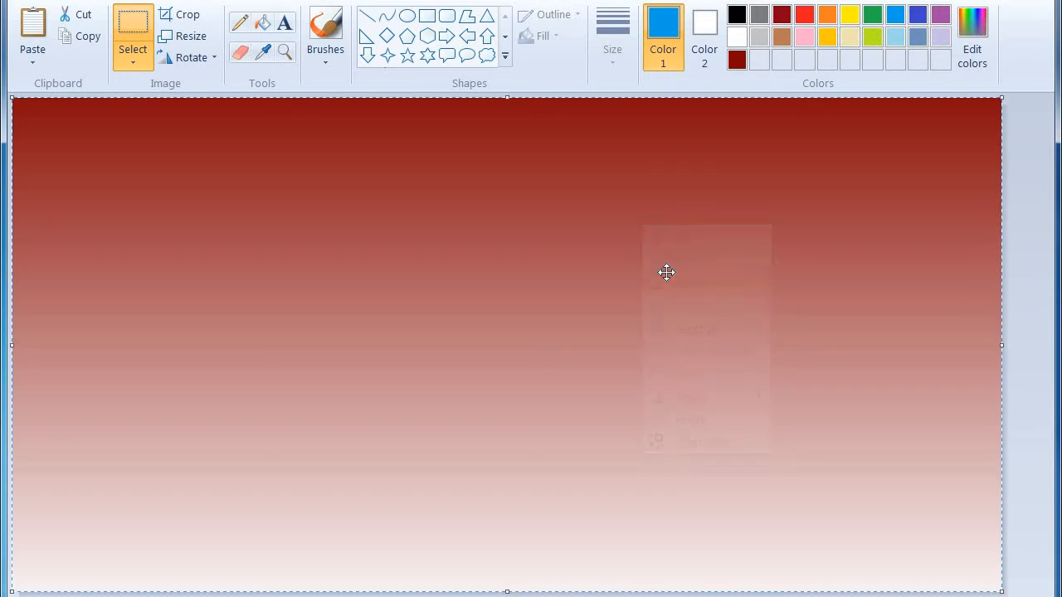
{"action": "left_click_drag", "start_coordinate": [17, 341], "coordinate": [592, 365]}
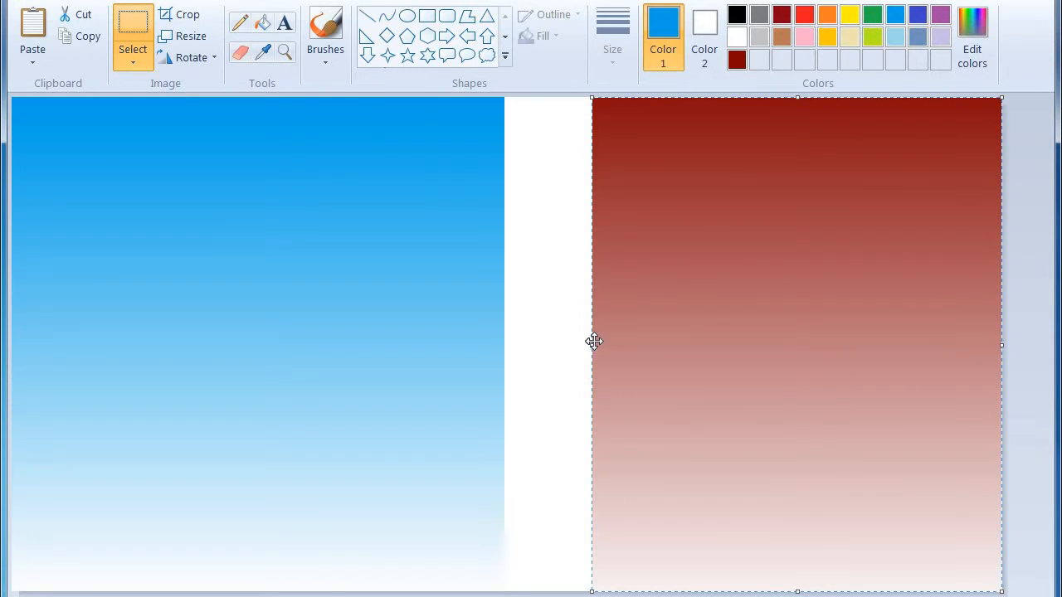
{"action": "left_click_drag", "start_coordinate": [588, 338], "coordinate": [505, 335]}
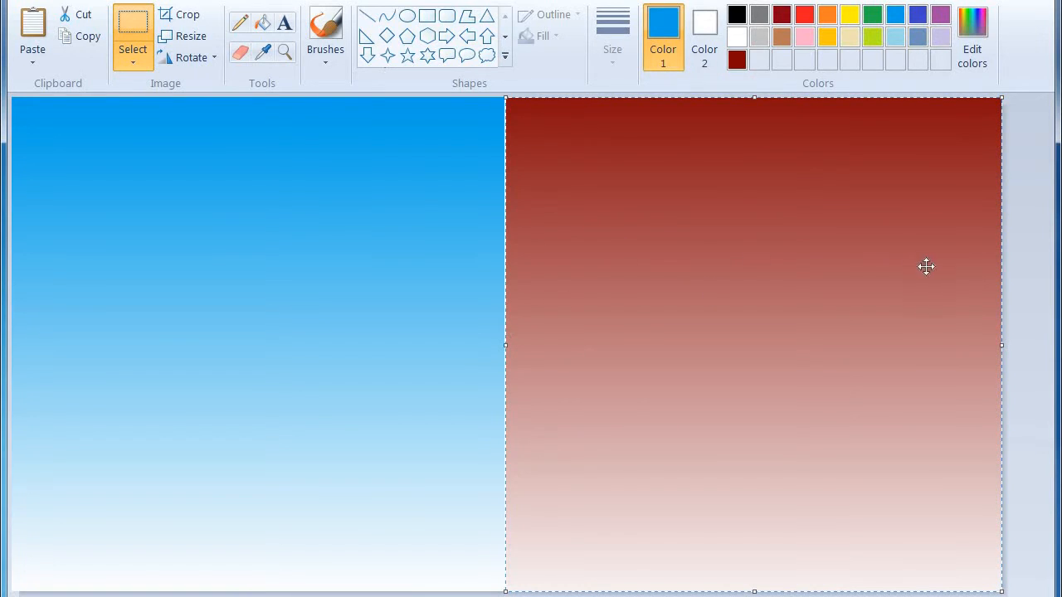
{"action": "left_click", "coordinate": [1047, 272]}
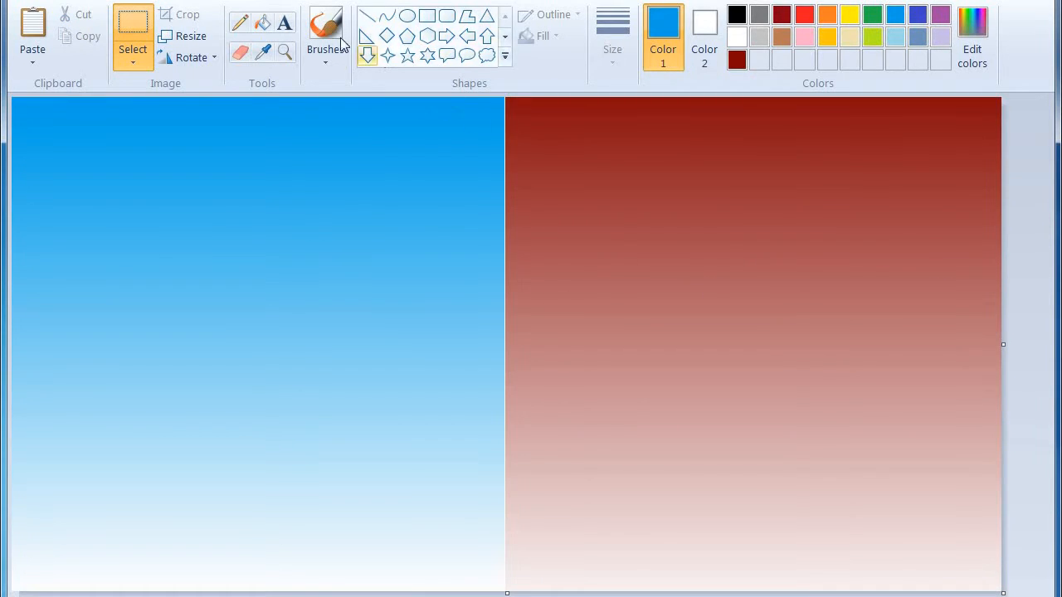
Draw a circle in the upper part of the blue half with a white outline and a solid dark red fill.
{"action": "left_click", "coordinate": [406, 18]}
{"action": "left_click", "coordinate": [736, 37]}
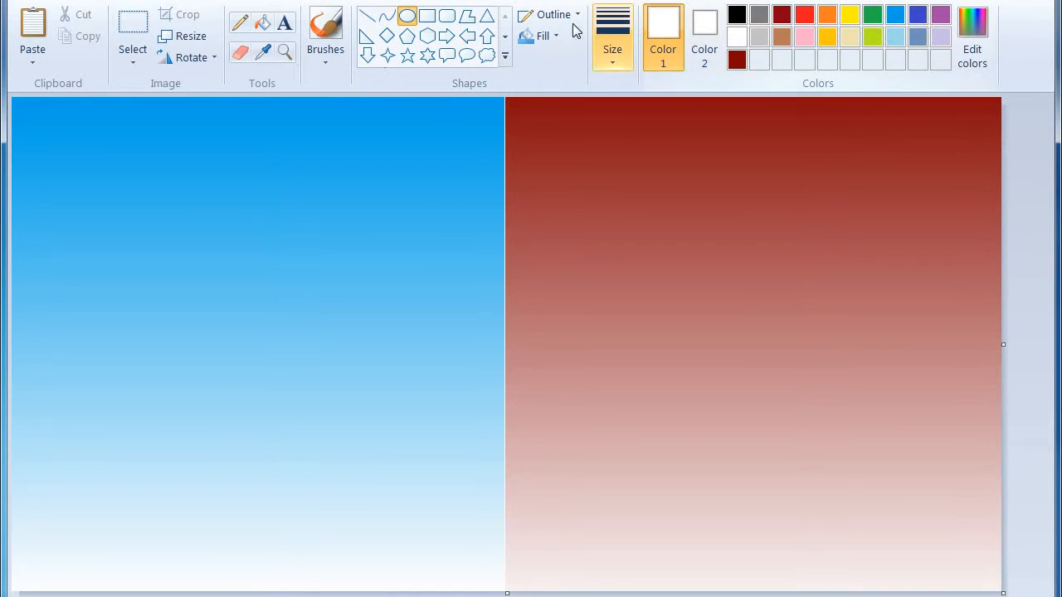
{"action": "left_click", "coordinate": [551, 38]}
{"action": "left_click", "coordinate": [554, 83]}
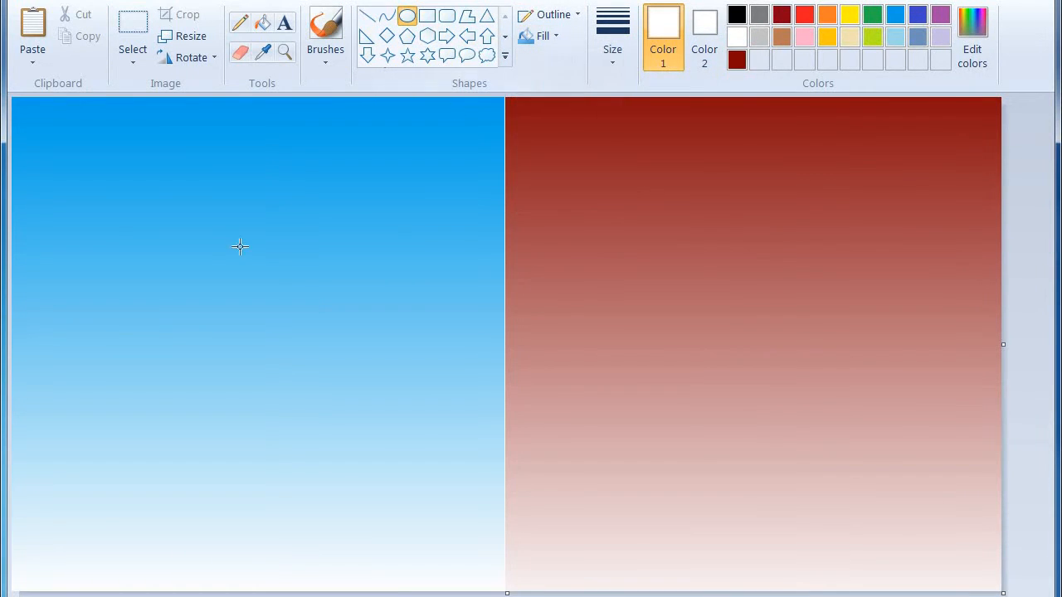
{"action": "left_click_drag", "start_coordinate": [174, 147], "coordinate": [294, 272]}
{"action": "left_click", "coordinate": [704, 37]}
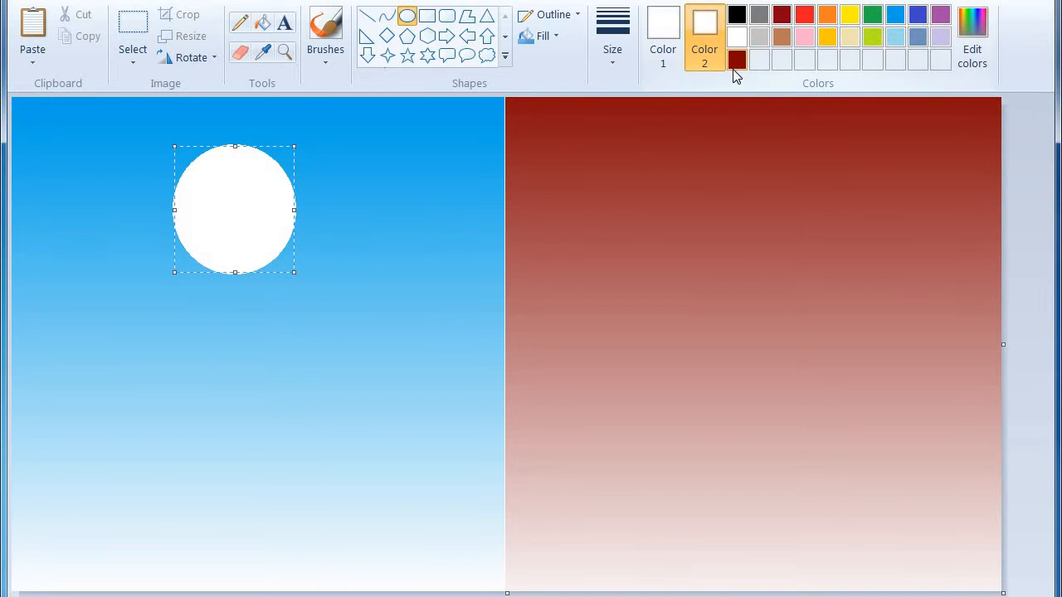
{"action": "left_click", "coordinate": [733, 67]}
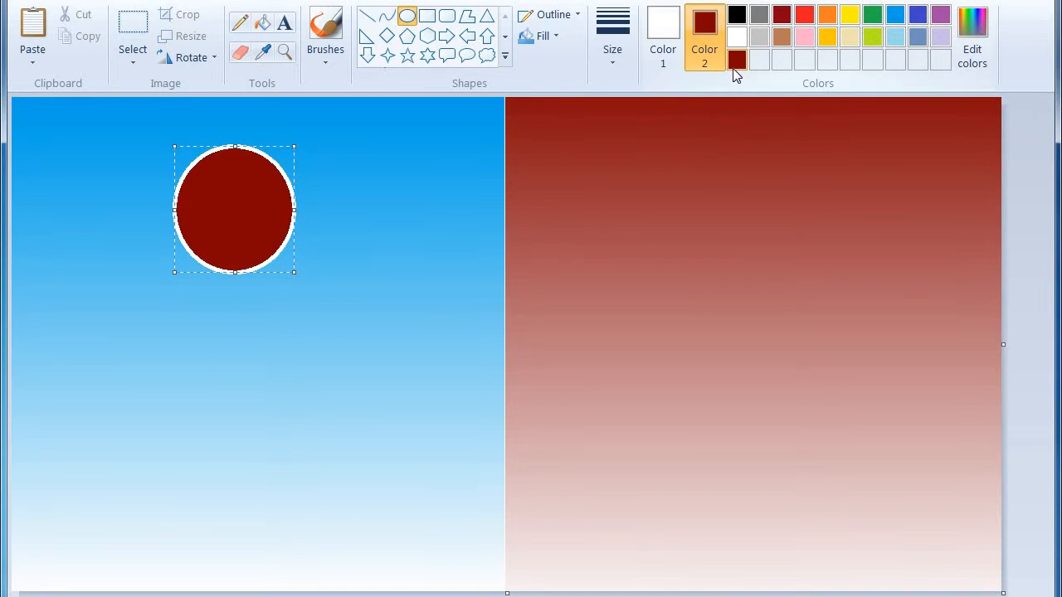
Switch the fill to white and replace the circle with a larger, rounder solid white one in the upper blue half.
{"action": "left_click", "coordinate": [810, 13]}
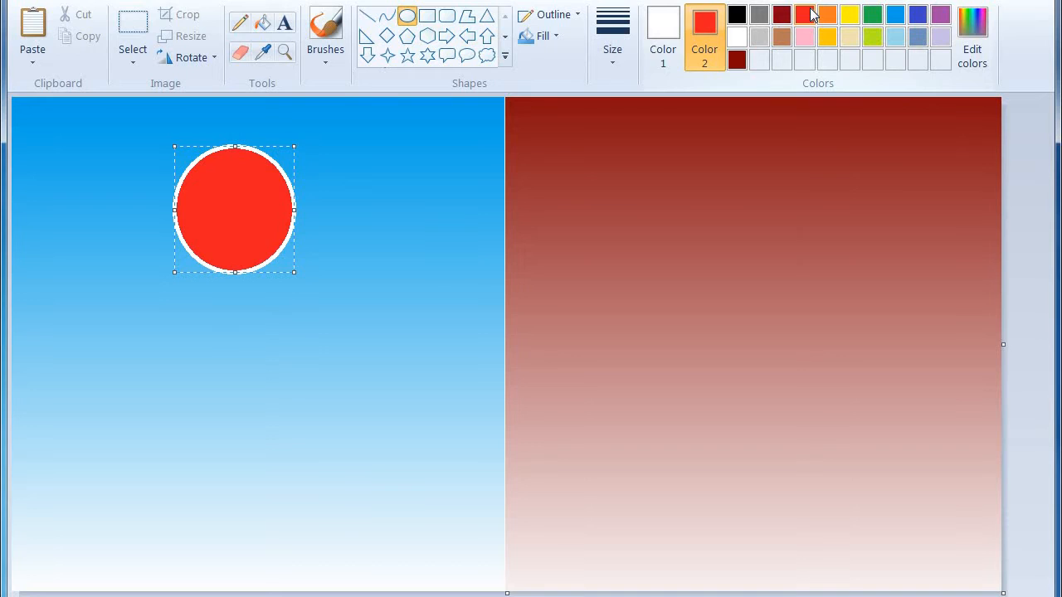
{"action": "left_click", "coordinate": [738, 36]}
{"action": "left_click", "coordinate": [391, 180]}
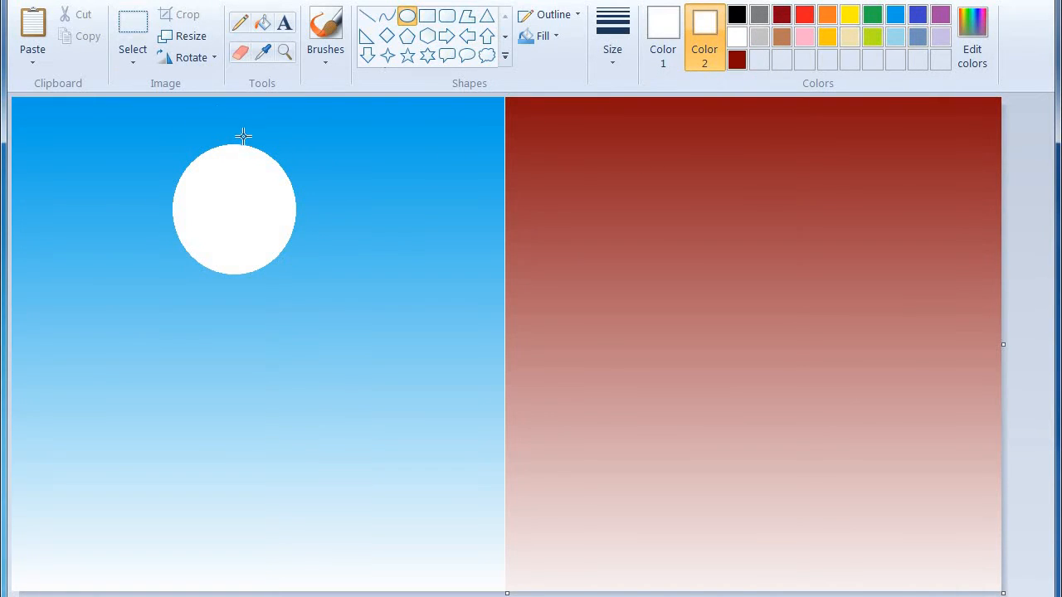
{"action": "key", "text": "ctrl+z"}
{"action": "left_click_drag", "start_coordinate": [172, 135], "coordinate": [315, 278]}
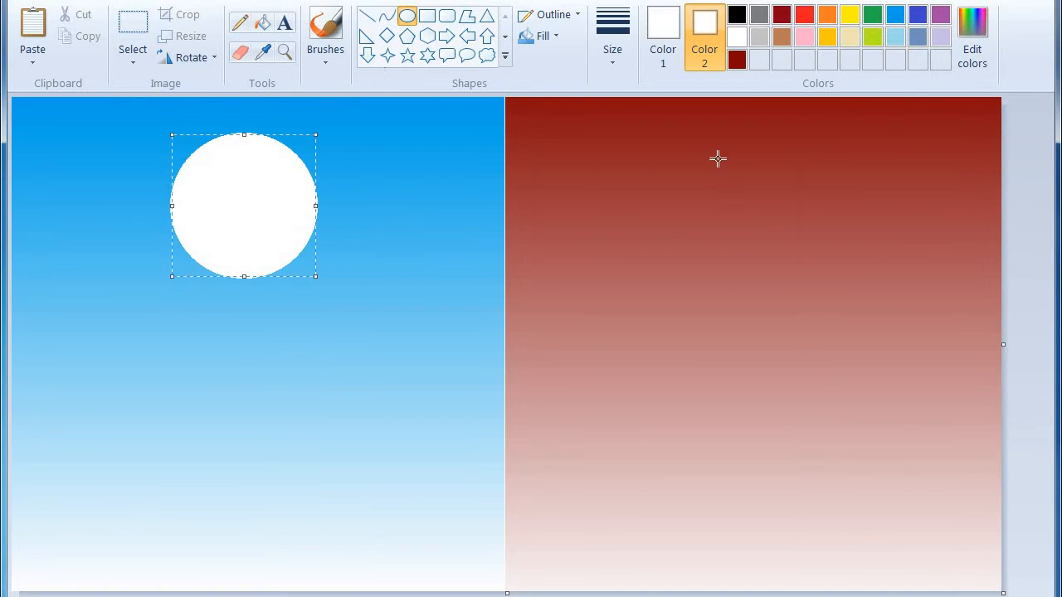
Draw a solid white, slightly wide circle in the upper red half and shift it toward the middle of that half.
{"action": "left_click_drag", "start_coordinate": [715, 107], "coordinate": [876, 255]}
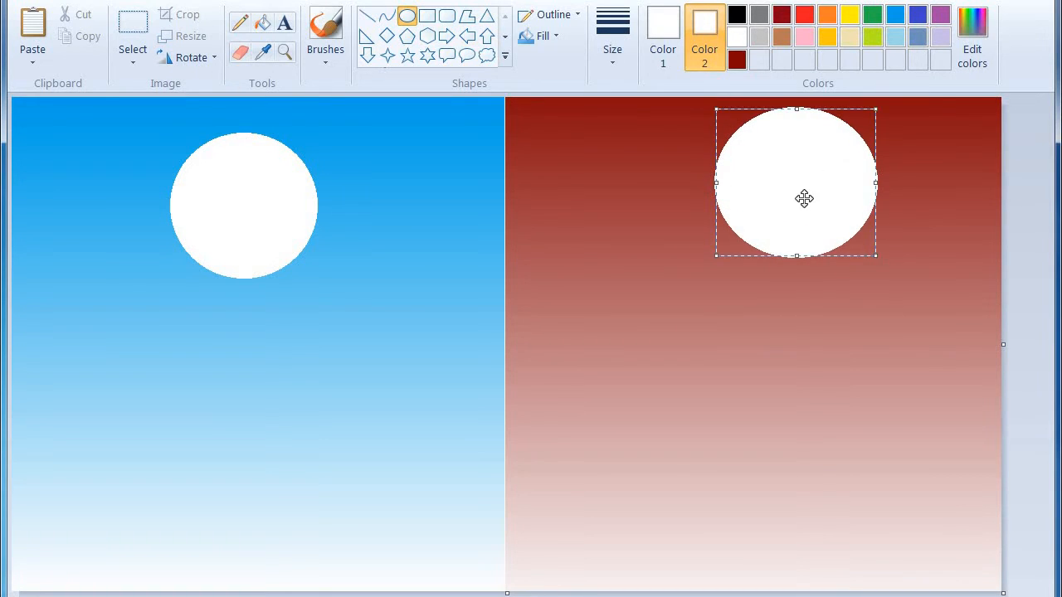
{"action": "left_click_drag", "start_coordinate": [804, 199], "coordinate": [779, 204]}
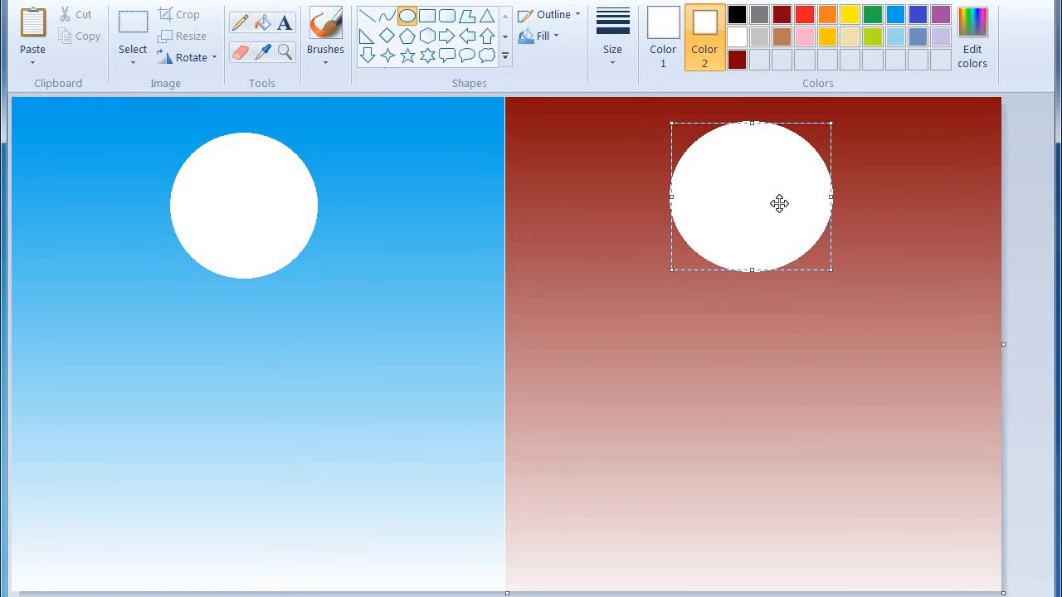
{"action": "left_click", "coordinate": [1023, 208]}
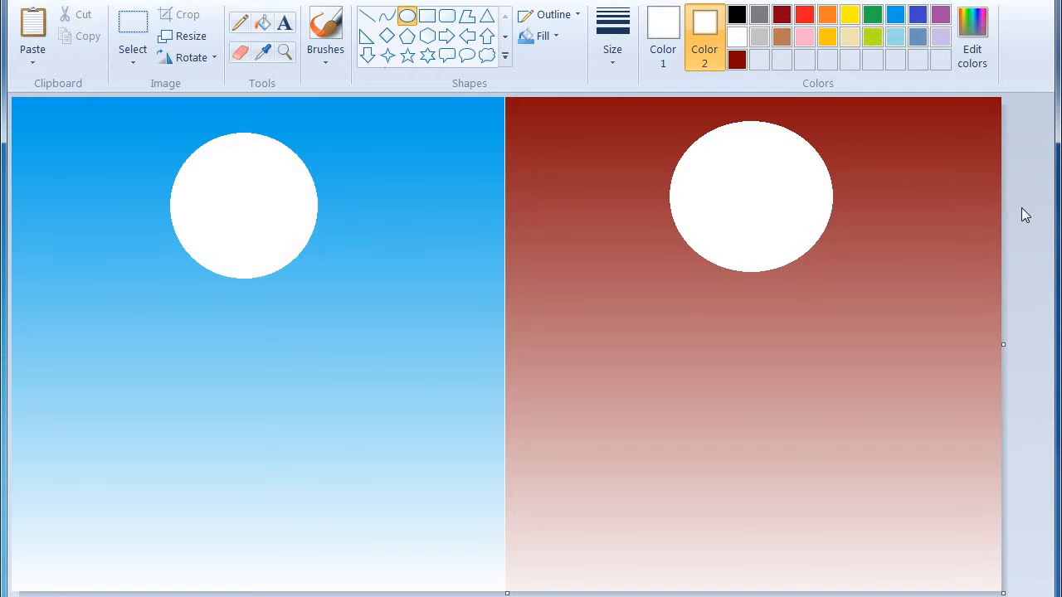
Paint a thick black brush branch from the blue half's upper-left corner across the white circle, splitting into two tapering ends.
{"action": "left_click", "coordinate": [326, 55]}
{"action": "left_click", "coordinate": [325, 130]}
{"action": "left_click", "coordinate": [737, 15]}
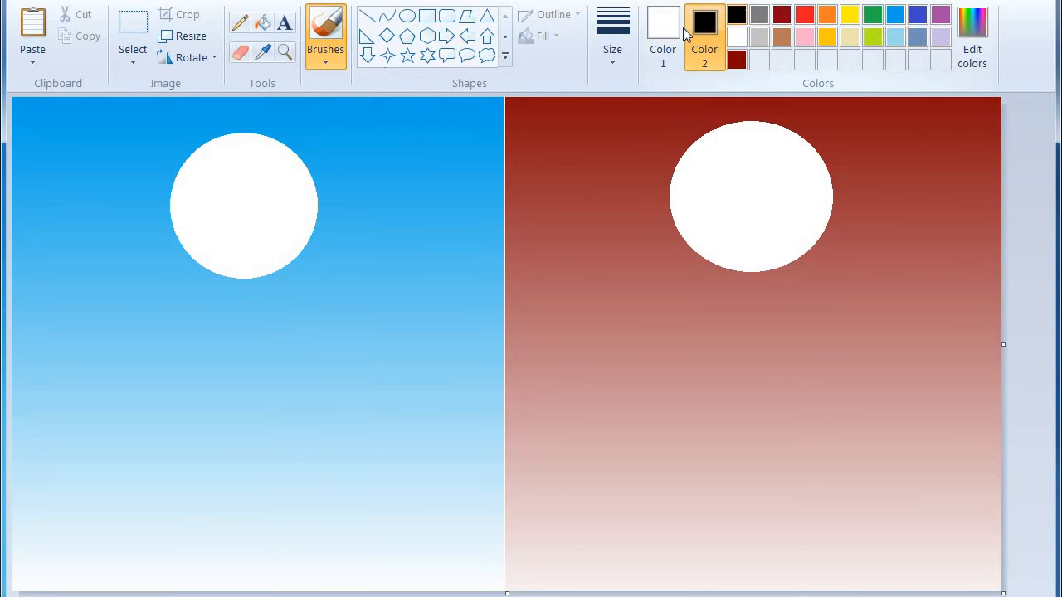
{"action": "left_click", "coordinate": [661, 42]}
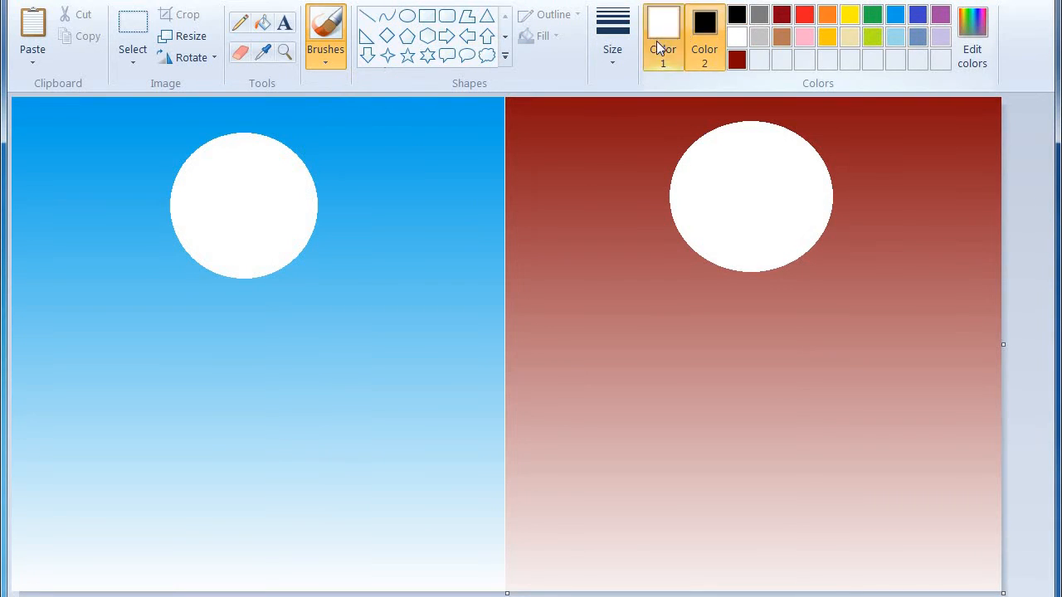
{"action": "left_click", "coordinate": [737, 15]}
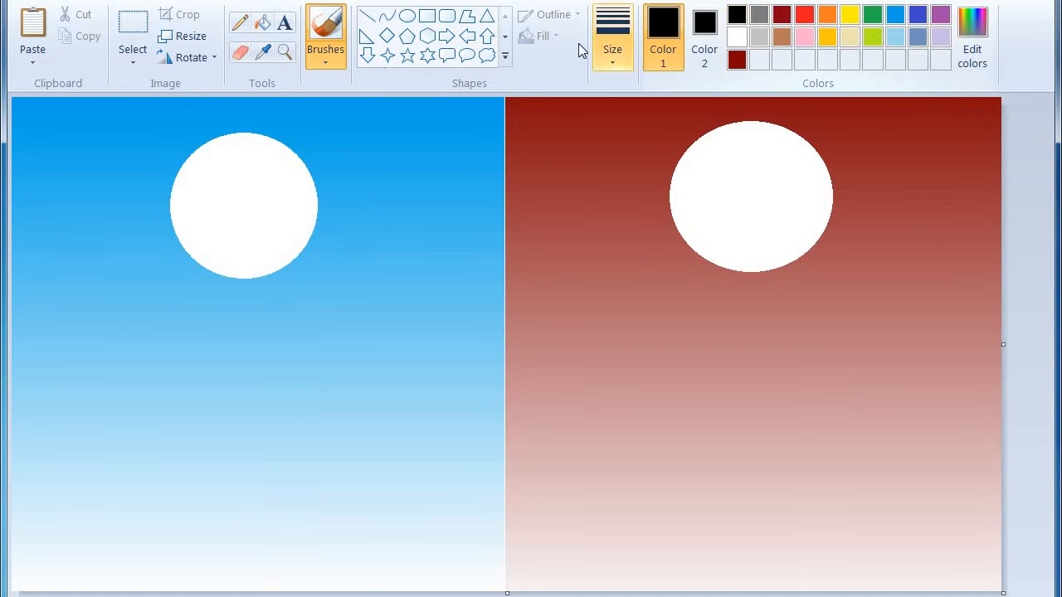
{"action": "left_click", "coordinate": [612, 42]}
{"action": "left_click", "coordinate": [657, 170]}
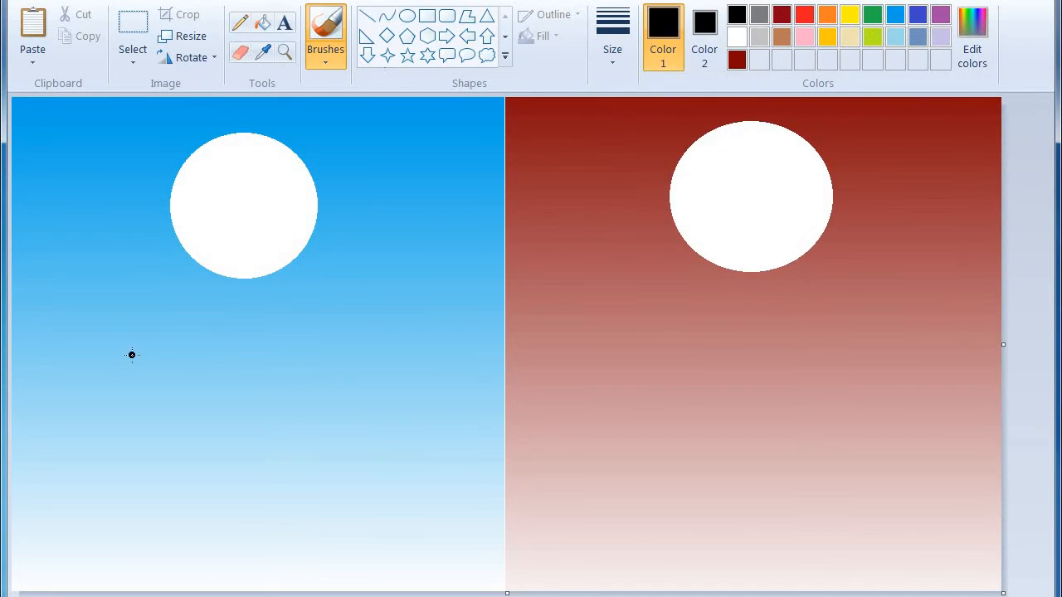
{"action": "mouse_move", "coordinate": [404, 360]}
{"action": "left_mouse_down"}
{"action": "mouse_move", "coordinate": [345, 266]}
{"action": "mouse_move", "coordinate": [206, 213]}
{"action": "mouse_move", "coordinate": [35, 98]}
{"action": "left_mouse_up"}
{"action": "mouse_move", "coordinate": [456, 269]}
{"action": "left_mouse_down"}
{"action": "mouse_move", "coordinate": [415, 242]}
{"action": "mouse_move", "coordinate": [220, 224]}
{"action": "mouse_move", "coordinate": [12, 106]}
{"action": "mouse_move", "coordinate": [104, 139]}
{"action": "mouse_move", "coordinate": [73, 127]}
{"action": "left_mouse_up"}
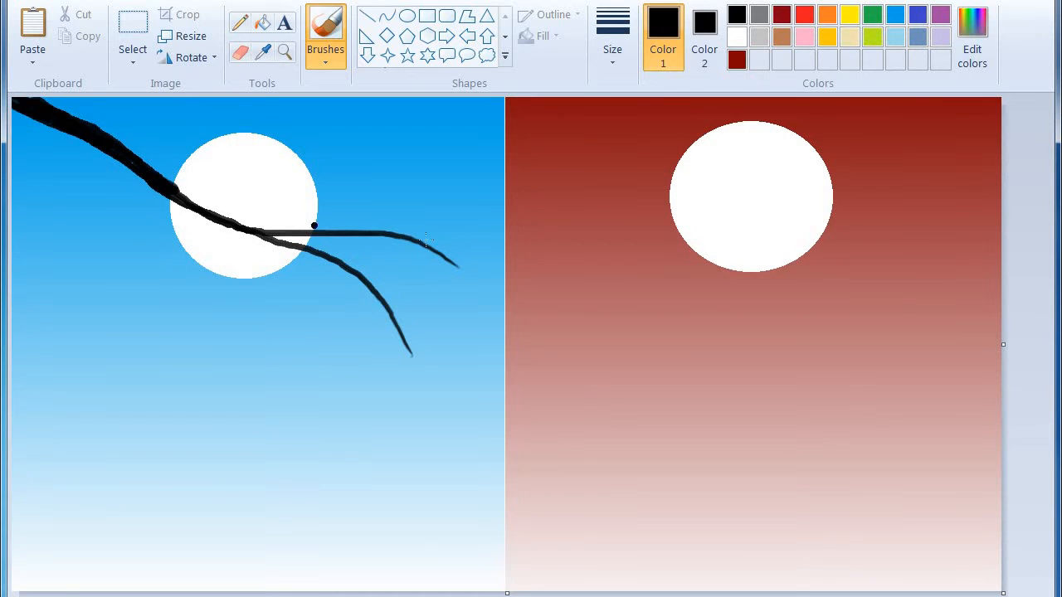
Paint four black side branches on the blue half: one forking at the right tip, two hanging below, one rising above the circle.
{"action": "mouse_move", "coordinate": [495, 207]}
{"action": "left_mouse_down"}
{"action": "mouse_move", "coordinate": [343, 233]}
{"action": "mouse_move", "coordinate": [227, 221]}
{"action": "left_mouse_up"}
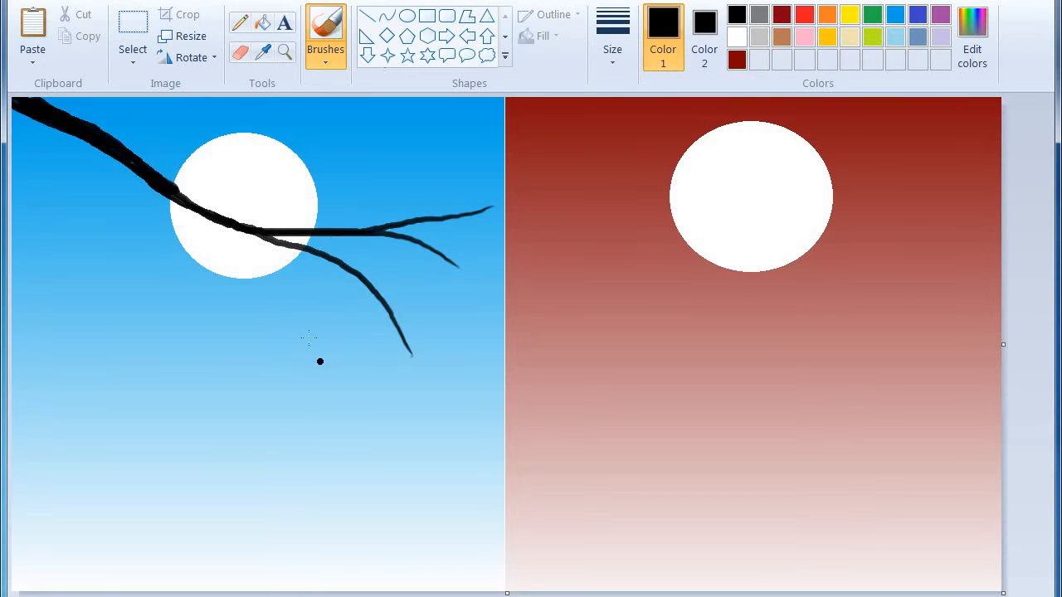
{"action": "left_click_drag", "start_coordinate": [320, 358], "coordinate": [206, 216]}
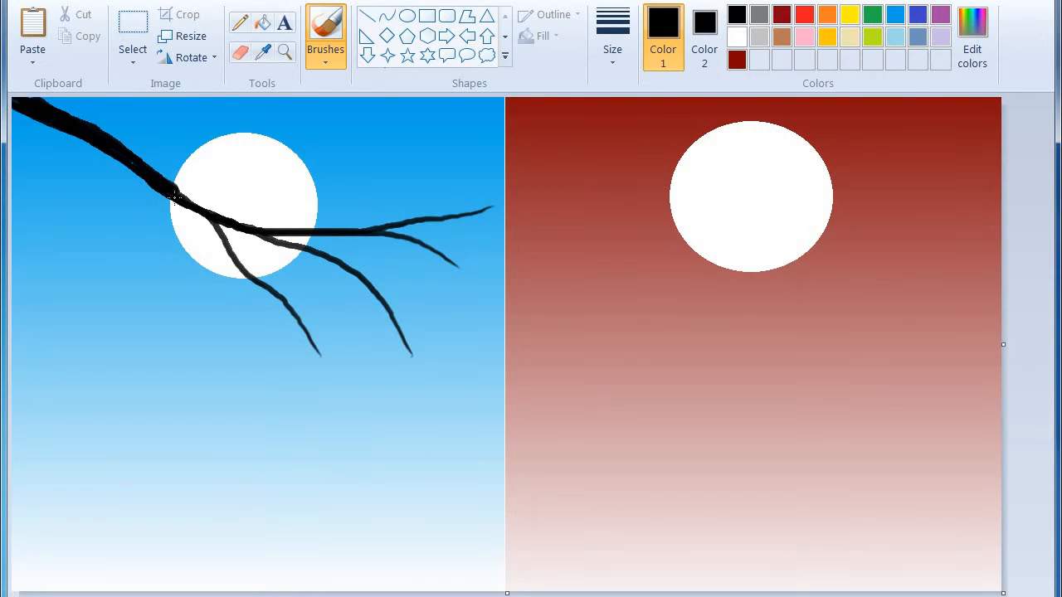
{"action": "left_click_drag", "start_coordinate": [152, 277], "coordinate": [106, 154]}
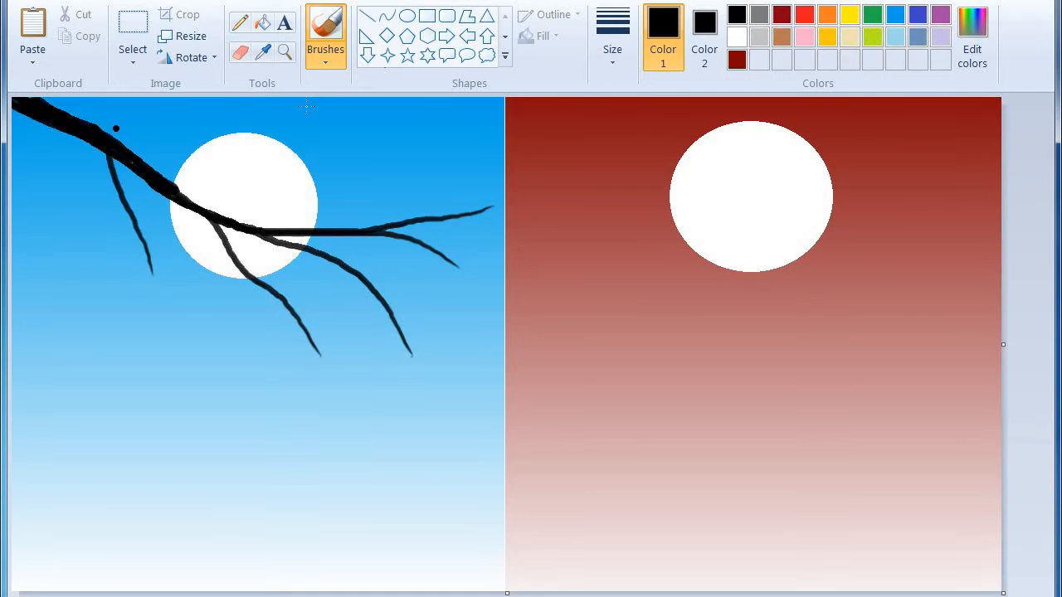
{"action": "mouse_move", "coordinate": [325, 99]}
{"action": "left_mouse_down"}
{"action": "mouse_move", "coordinate": [243, 144]}
{"action": "mouse_move", "coordinate": [121, 150]}
{"action": "left_mouse_up"}
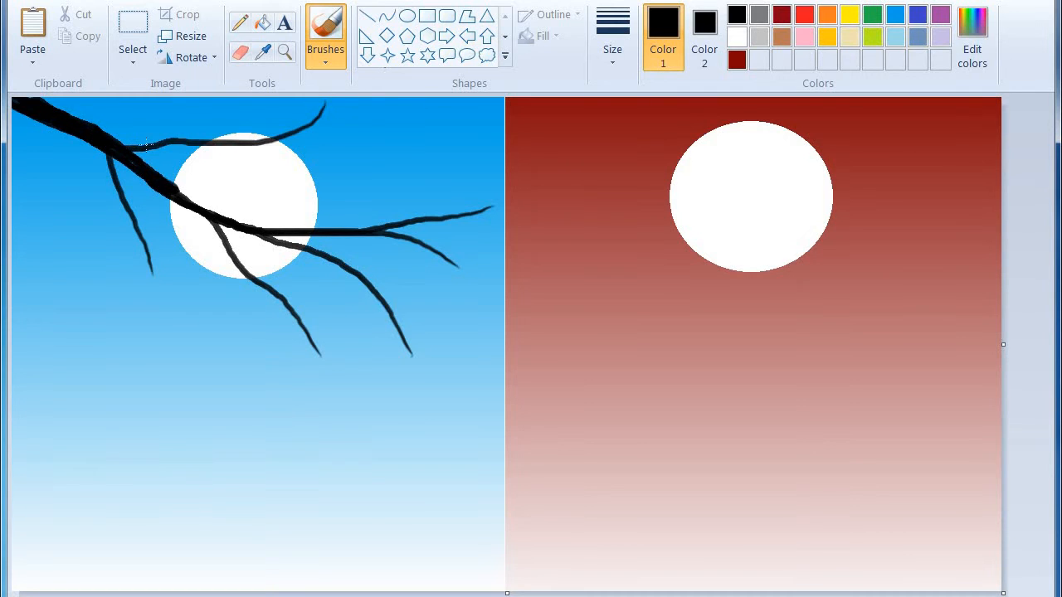
Add a forked twig over the blue half's circle and short twigs along the upper branch, undoing the misplaced stroke.
{"action": "mouse_move", "coordinate": [329, 197]}
{"action": "left_mouse_down"}
{"action": "mouse_move", "coordinate": [273, 186]}
{"action": "mouse_move", "coordinate": [237, 156]}
{"action": "mouse_move", "coordinate": [189, 142]}
{"action": "left_mouse_up"}
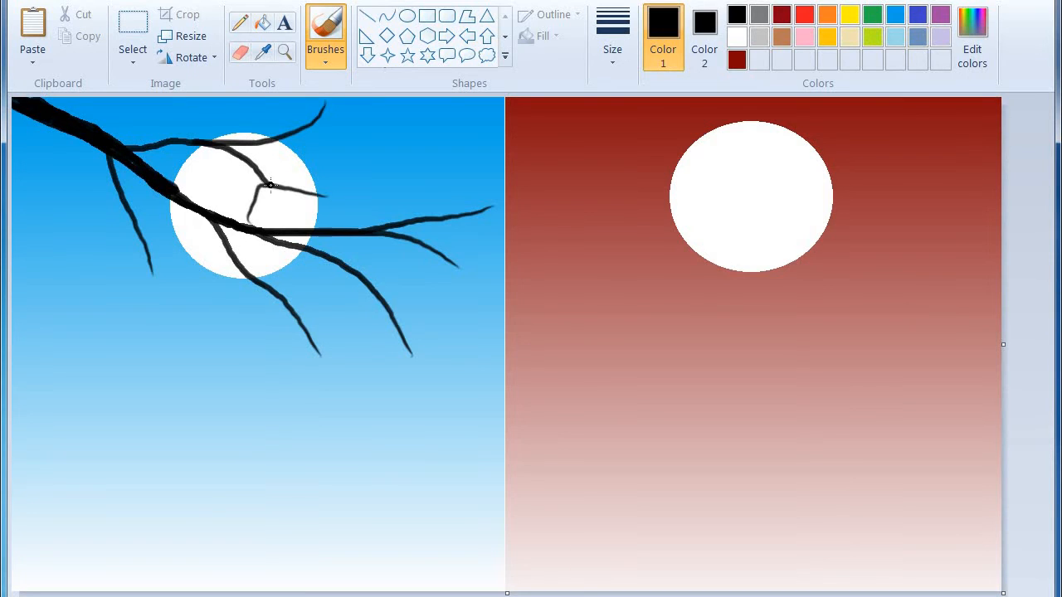
{"action": "key", "text": "ctrl+z"}
{"action": "key", "text": "ctrl+z"}
{"action": "left_click_drag", "start_coordinate": [332, 220], "coordinate": [279, 195]}
{"action": "left_click_drag", "start_coordinate": [391, 116], "coordinate": [303, 128]}
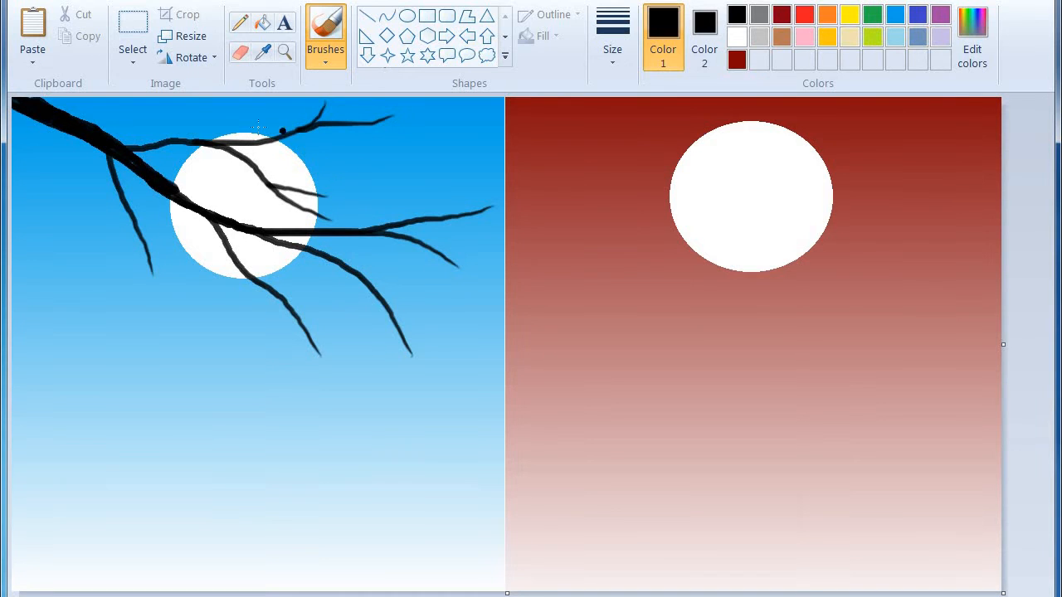
{"action": "left_click_drag", "start_coordinate": [241, 113], "coordinate": [163, 139]}
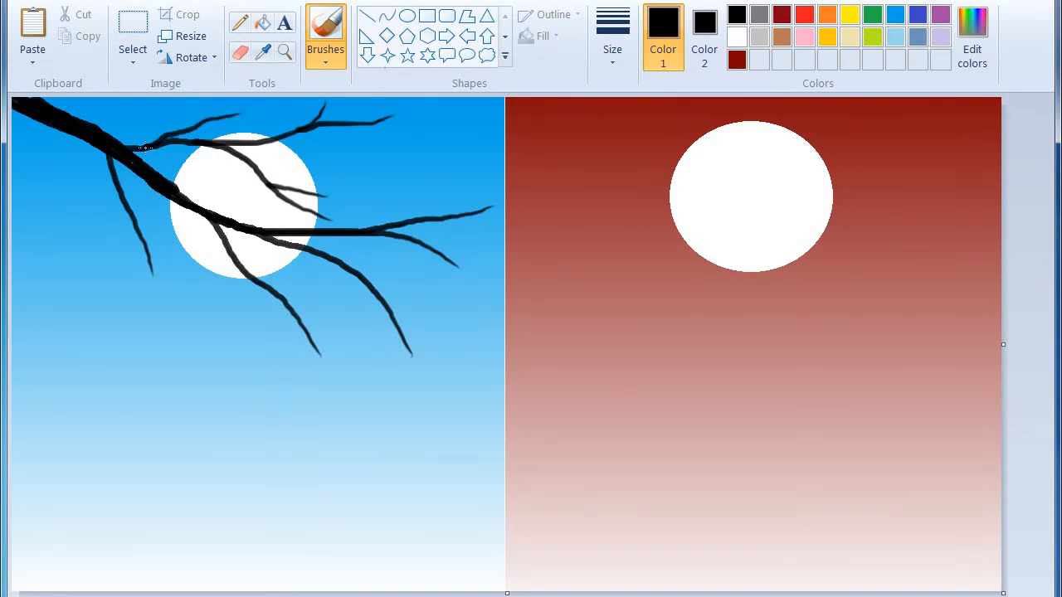
Undo the trial twig and add smaller twigs to the leftmost hanging branch on the blue half.
{"action": "left_click_drag", "start_coordinate": [76, 262], "coordinate": [104, 148]}
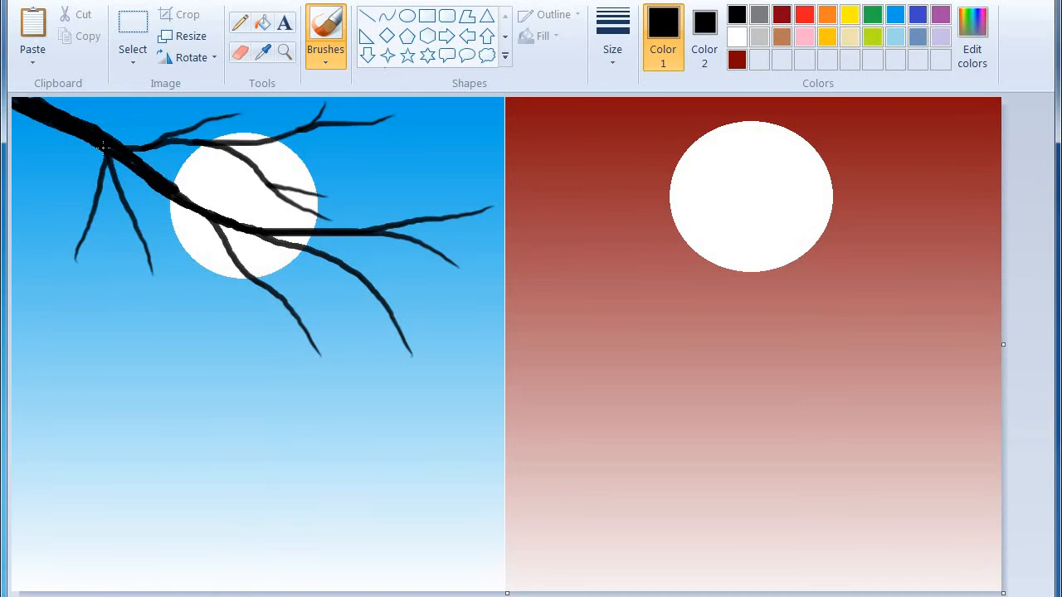
{"action": "key", "text": "ctrl+z"}
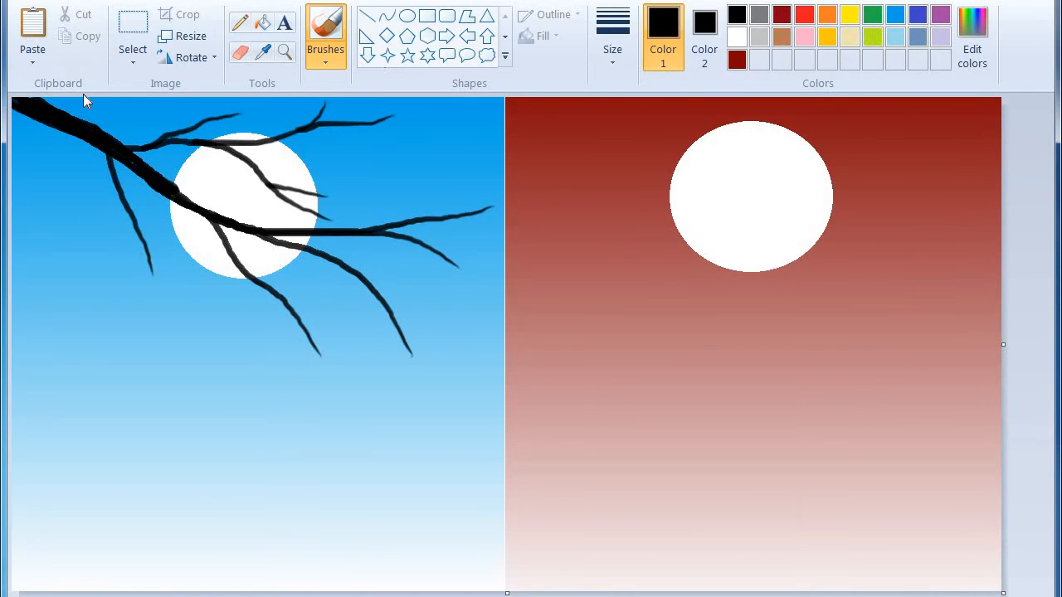
{"action": "left_click_drag", "start_coordinate": [115, 251], "coordinate": [113, 198]}
Add forking black twigs to the blue half's lower branches and to both prongs of its right-hand branch.
{"action": "left_click_drag", "start_coordinate": [272, 347], "coordinate": [243, 283]}
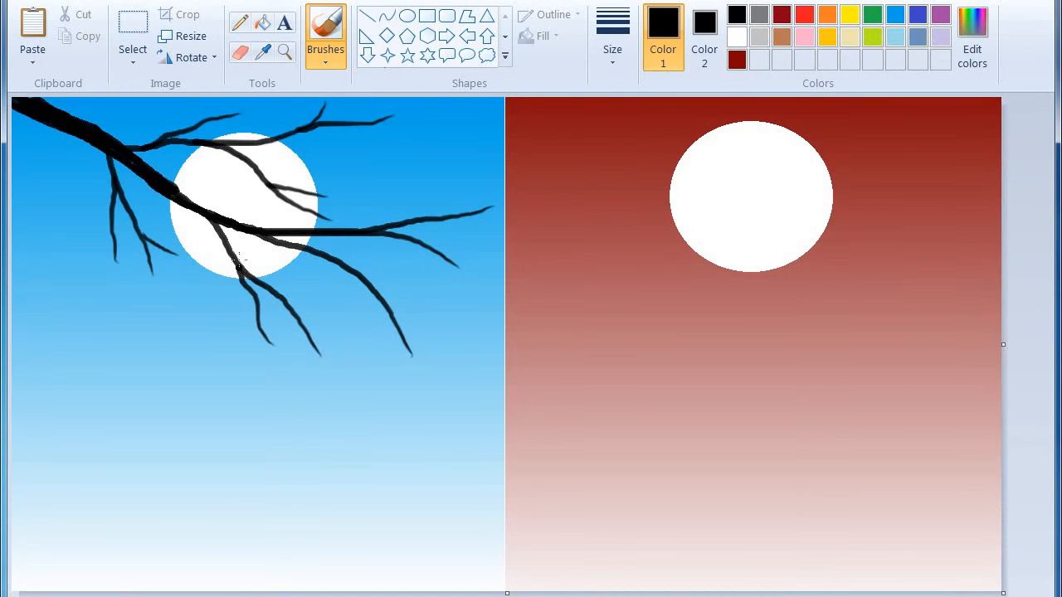
{"action": "mouse_move", "coordinate": [355, 324]}
{"action": "left_mouse_down"}
{"action": "mouse_move", "coordinate": [323, 297]}
{"action": "mouse_move", "coordinate": [267, 286]}
{"action": "left_mouse_up"}
{"action": "left_click_drag", "start_coordinate": [441, 334], "coordinate": [361, 279]}
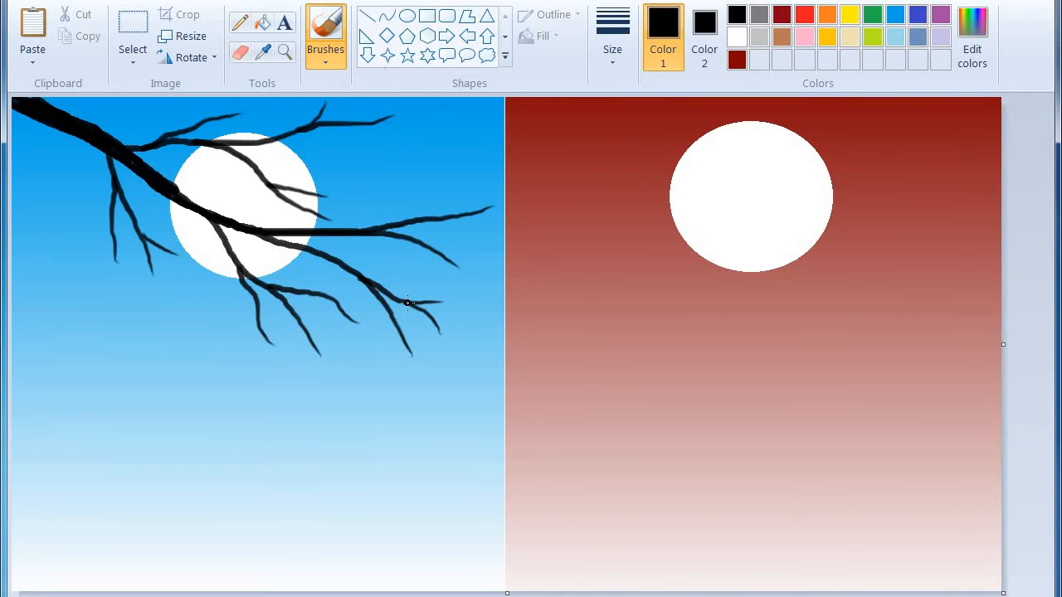
{"action": "left_click_drag", "start_coordinate": [439, 267], "coordinate": [402, 241]}
{"action": "mouse_move", "coordinate": [478, 159]}
{"action": "left_mouse_down"}
{"action": "mouse_move", "coordinate": [458, 195]}
{"action": "mouse_move", "coordinate": [415, 223]}
{"action": "left_mouse_up"}
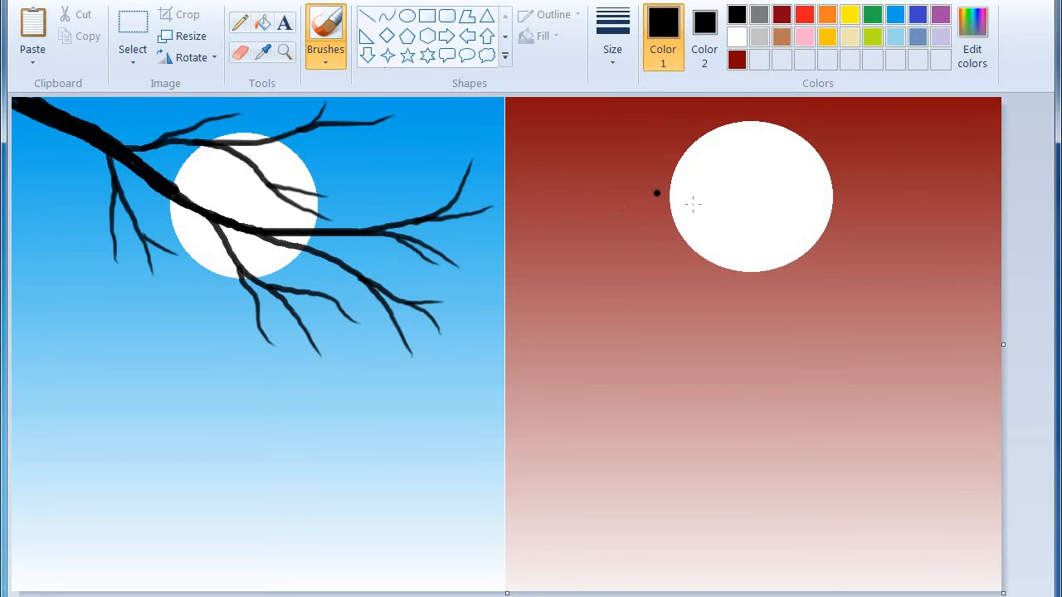
Paint a forked black main branch from the red half's upper-right corner across the circle and thicken its base with a larger brush.
{"action": "mouse_move", "coordinate": [653, 326]}
{"action": "left_mouse_down"}
{"action": "mouse_move", "coordinate": [731, 241]}
{"action": "mouse_move", "coordinate": [927, 130]}
{"action": "mouse_move", "coordinate": [960, 98]}
{"action": "left_mouse_up"}
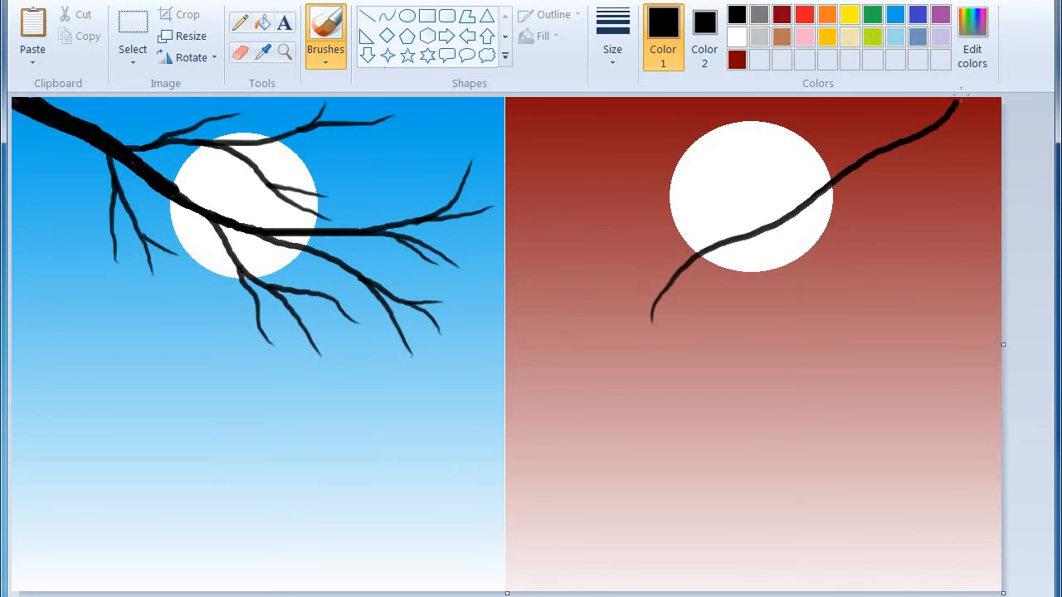
{"action": "mouse_move", "coordinate": [569, 292]}
{"action": "left_mouse_down"}
{"action": "mouse_move", "coordinate": [614, 245]}
{"action": "mouse_move", "coordinate": [757, 225]}
{"action": "mouse_move", "coordinate": [786, 209]}
{"action": "mouse_move", "coordinate": [888, 133]}
{"action": "mouse_move", "coordinate": [919, 93]}
{"action": "left_mouse_up"}
{"action": "left_click", "coordinate": [617, 55]}
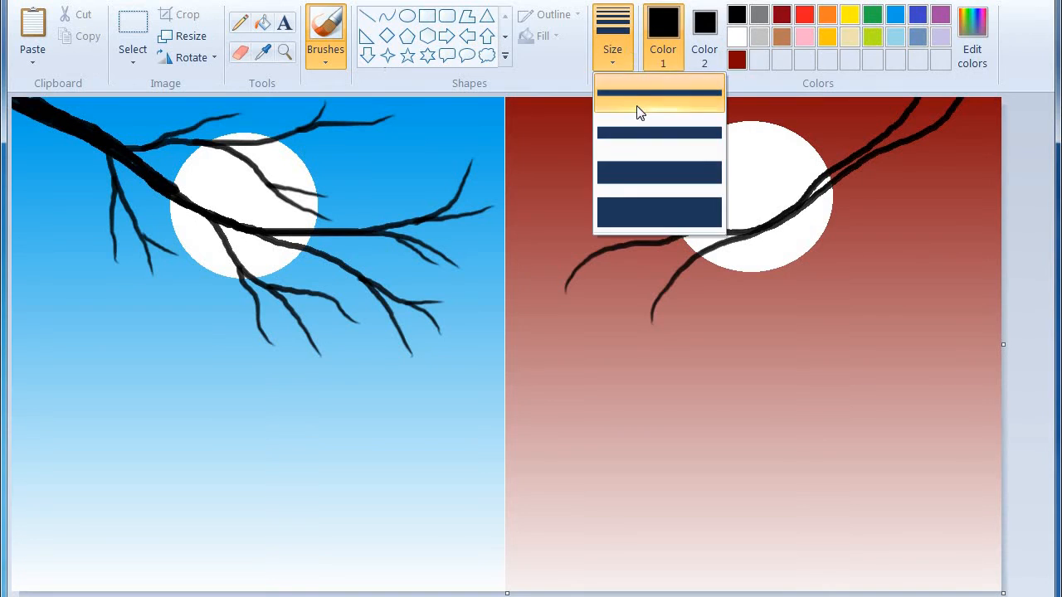
{"action": "left_click", "coordinate": [637, 107]}
{"action": "left_click", "coordinate": [614, 56]}
{"action": "left_click", "coordinate": [631, 131]}
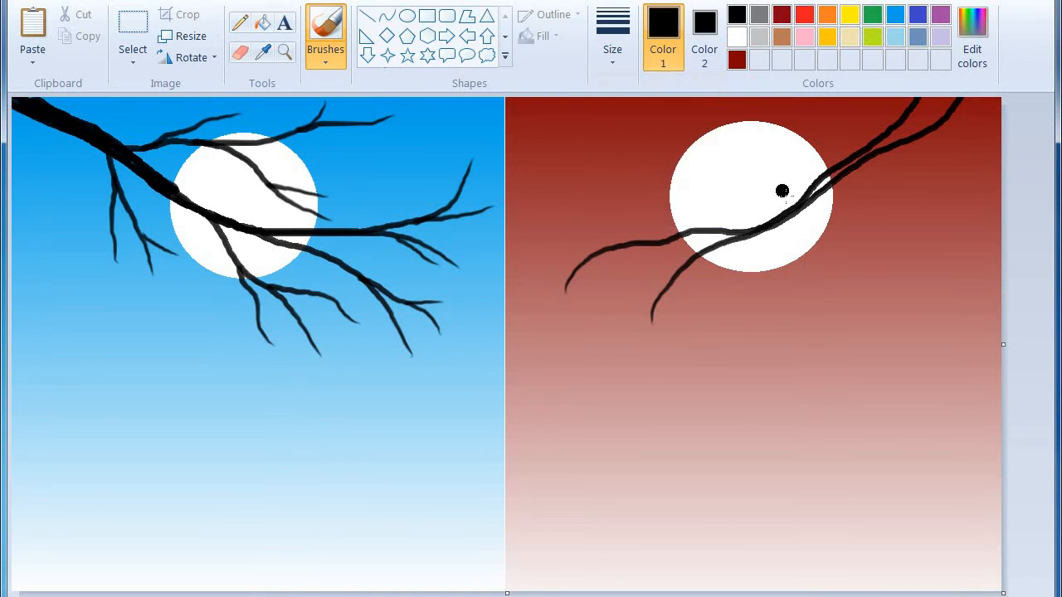
{"action": "mouse_move", "coordinate": [820, 189]}
{"action": "left_mouse_down"}
{"action": "mouse_move", "coordinate": [917, 123]}
{"action": "mouse_move", "coordinate": [941, 93]}
{"action": "mouse_move", "coordinate": [930, 124]}
{"action": "mouse_move", "coordinate": [956, 106]}
{"action": "mouse_move", "coordinate": [957, 97]}
{"action": "mouse_move", "coordinate": [903, 133]}
{"action": "mouse_move", "coordinate": [980, 89]}
{"action": "mouse_move", "coordinate": [923, 104]}
{"action": "mouse_move", "coordinate": [899, 125]}
{"action": "left_mouse_up"}
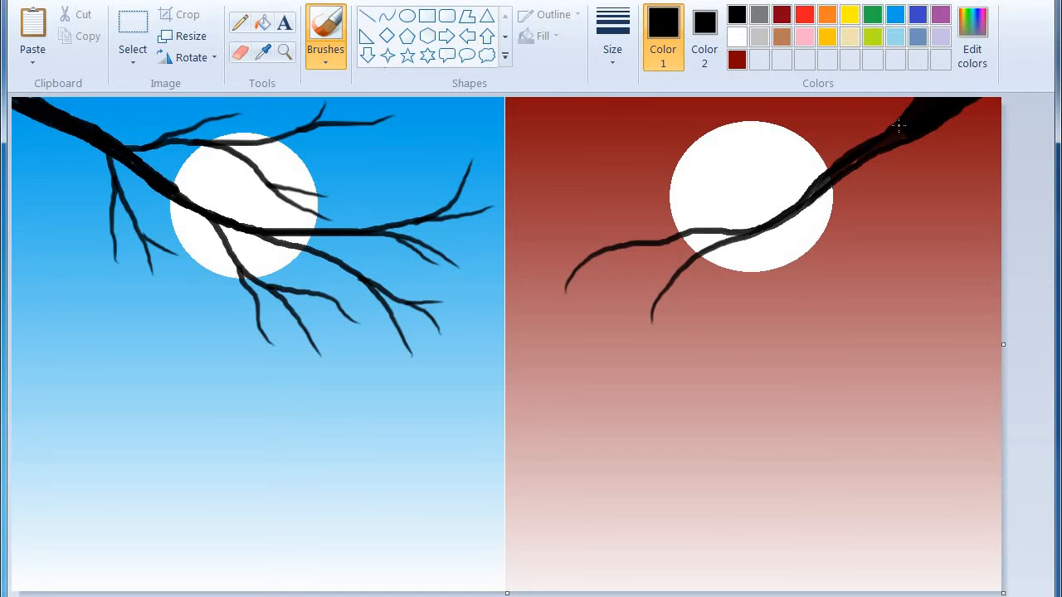
{"action": "mouse_move", "coordinate": [845, 164]}
{"action": "left_mouse_down"}
{"action": "mouse_move", "coordinate": [809, 192]}
{"action": "mouse_move", "coordinate": [810, 180]}
{"action": "left_mouse_up"}
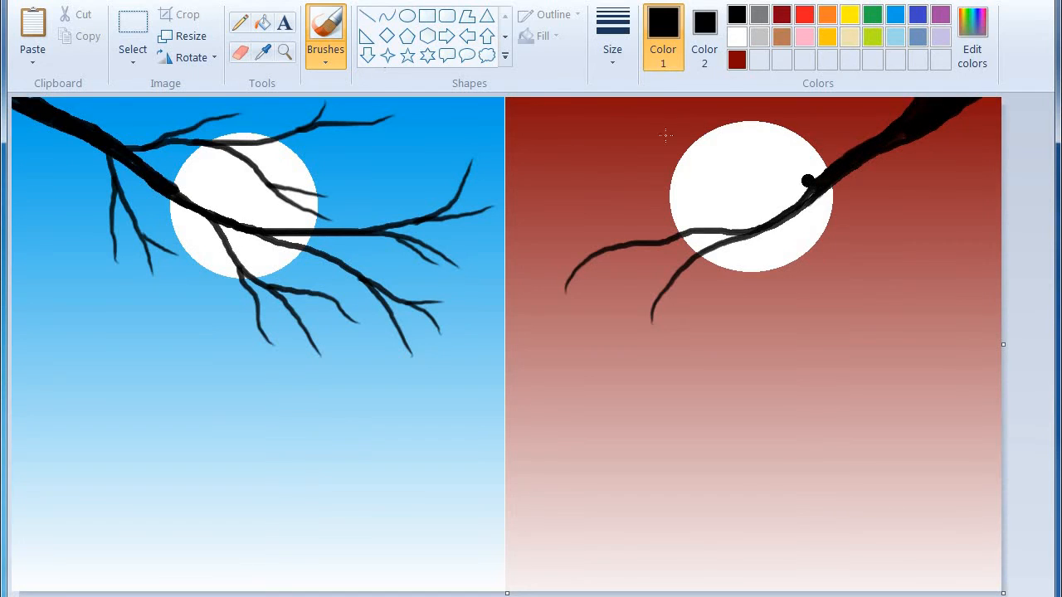
With the thinnest brush size, paint side branches at the red half's left fork and two hanging below its circle.
{"action": "left_click", "coordinate": [611, 52]}
{"action": "left_click", "coordinate": [622, 105]}
{"action": "mouse_move", "coordinate": [540, 199]}
{"action": "left_mouse_down"}
{"action": "mouse_move", "coordinate": [635, 203]}
{"action": "mouse_move", "coordinate": [700, 229]}
{"action": "left_mouse_up"}
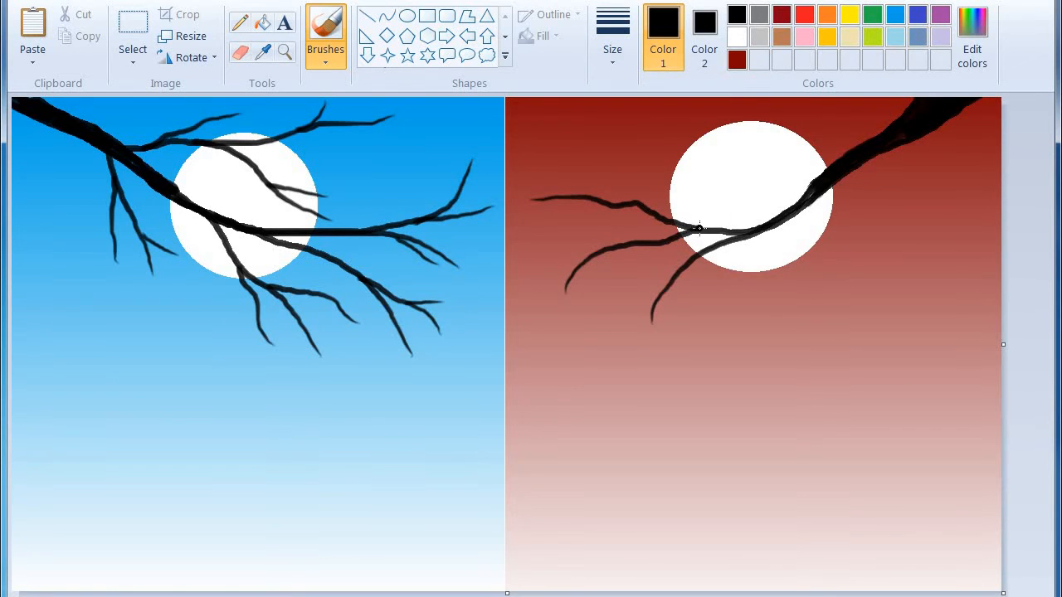
{"action": "left_click_drag", "start_coordinate": [606, 136], "coordinate": [627, 196]}
{"action": "left_click_drag", "start_coordinate": [725, 330], "coordinate": [827, 180]}
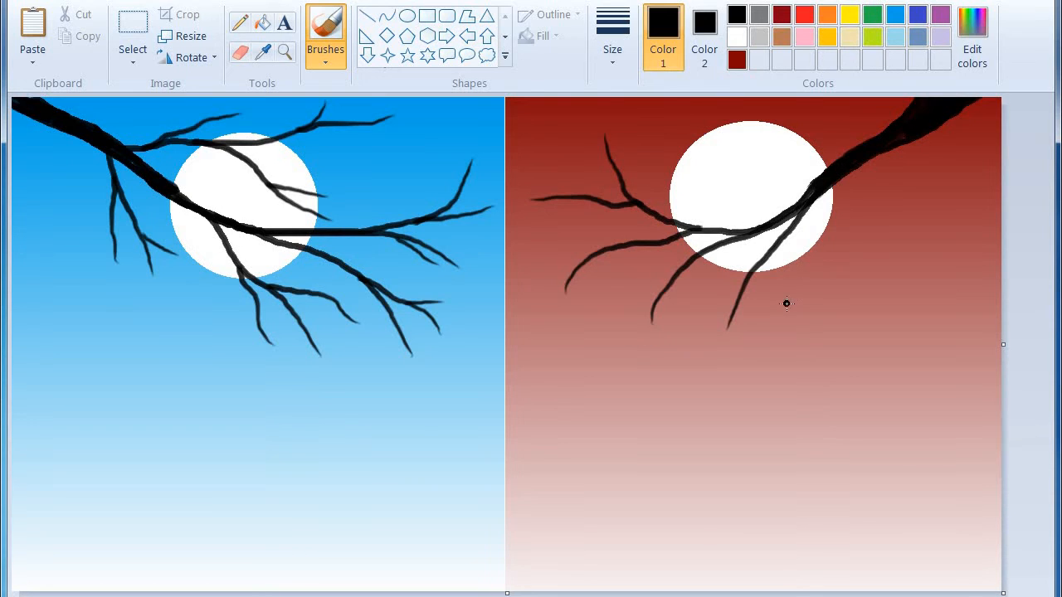
{"action": "left_click_drag", "start_coordinate": [787, 303], "coordinate": [790, 222]}
Paint a forked upper branch and a smaller forked twig across the white circle on the red half.
{"action": "mouse_move", "coordinate": [648, 142]}
{"action": "left_mouse_down"}
{"action": "mouse_move", "coordinate": [759, 139]}
{"action": "mouse_move", "coordinate": [860, 158]}
{"action": "left_mouse_up"}
{"action": "left_click_drag", "start_coordinate": [712, 183], "coordinate": [719, 160]}
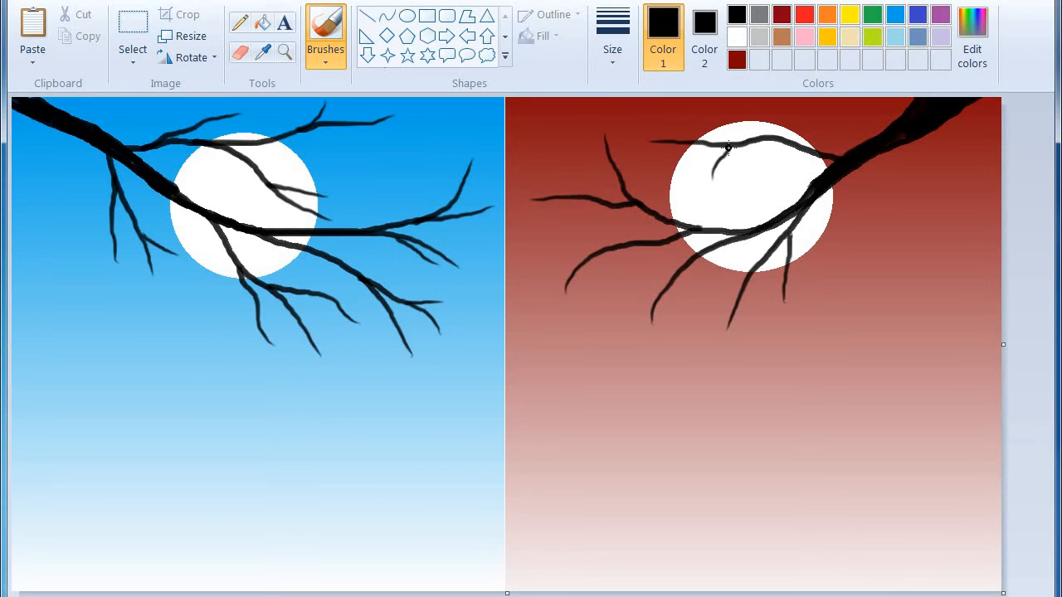
{"action": "mouse_move", "coordinate": [704, 117]}
{"action": "left_mouse_down"}
{"action": "mouse_move", "coordinate": [780, 131]}
{"action": "mouse_move", "coordinate": [837, 160]}
{"action": "mouse_move", "coordinate": [804, 148]}
{"action": "left_mouse_up"}
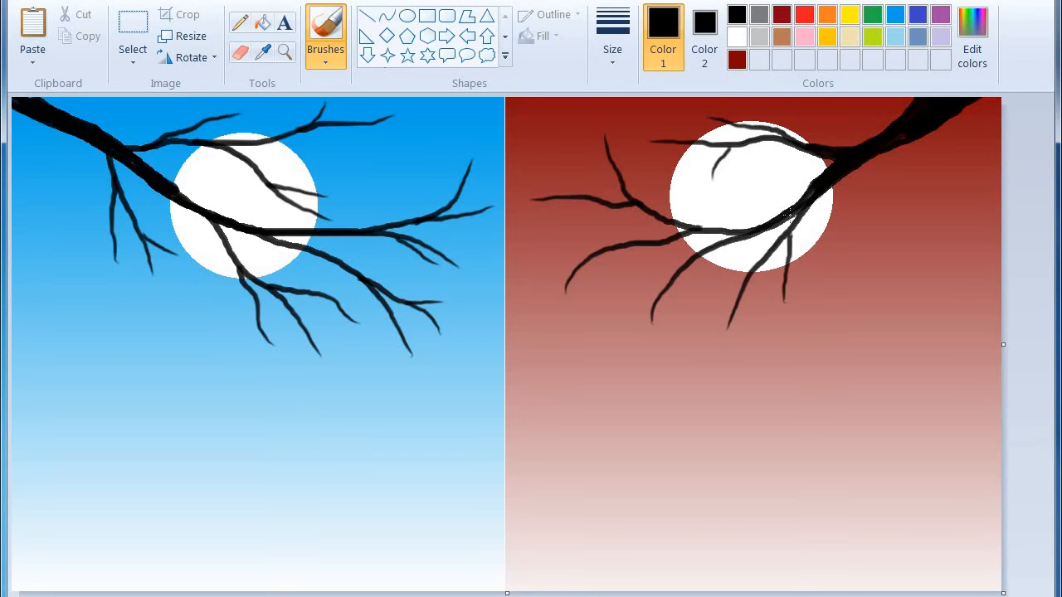
{"action": "left_click_drag", "start_coordinate": [688, 192], "coordinate": [780, 208]}
{"action": "mouse_move", "coordinate": [736, 178]}
{"action": "left_mouse_down"}
{"action": "mouse_move", "coordinate": [755, 200]}
{"action": "mouse_move", "coordinate": [697, 204]}
{"action": "mouse_move", "coordinate": [727, 206]}
{"action": "left_mouse_up"}
Add hanging twigs below the red half's main branch and extra forking twigs on its far-left branches.
{"action": "mouse_move", "coordinate": [843, 260]}
{"action": "left_mouse_down"}
{"action": "mouse_move", "coordinate": [834, 220]}
{"action": "mouse_move", "coordinate": [848, 168]}
{"action": "left_mouse_up"}
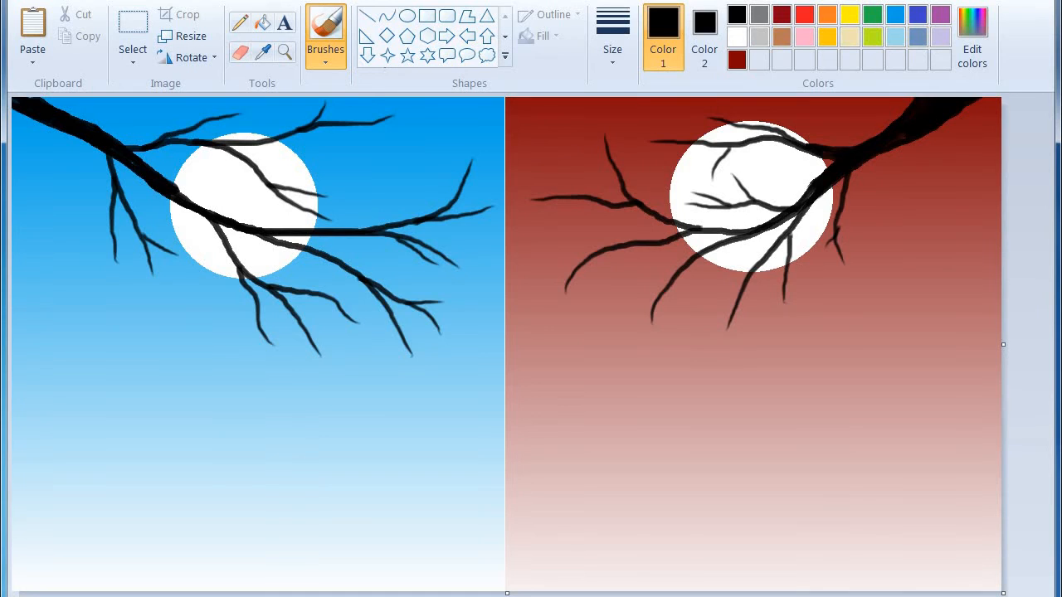
{"action": "mouse_move", "coordinate": [829, 286]}
{"action": "left_mouse_down"}
{"action": "mouse_move", "coordinate": [819, 251]}
{"action": "mouse_move", "coordinate": [831, 224]}
{"action": "left_mouse_up"}
{"action": "mouse_move", "coordinate": [721, 343]}
{"action": "left_mouse_down"}
{"action": "mouse_move", "coordinate": [718, 301]}
{"action": "mouse_move", "coordinate": [813, 200]}
{"action": "left_mouse_up"}
{"action": "mouse_move", "coordinate": [600, 323]}
{"action": "left_mouse_down"}
{"action": "mouse_move", "coordinate": [626, 266]}
{"action": "mouse_move", "coordinate": [662, 236]}
{"action": "left_mouse_up"}
{"action": "mouse_move", "coordinate": [516, 221]}
{"action": "left_mouse_down"}
{"action": "mouse_move", "coordinate": [558, 243]}
{"action": "mouse_move", "coordinate": [625, 244]}
{"action": "mouse_move", "coordinate": [592, 213]}
{"action": "left_mouse_up"}
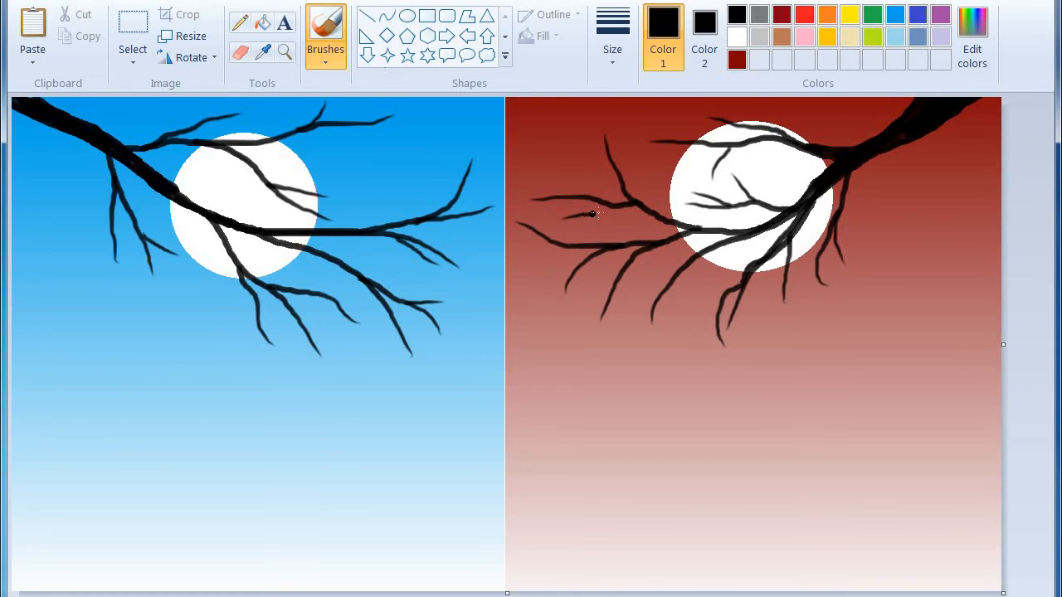
{"action": "left_click_drag", "start_coordinate": [568, 154], "coordinate": [584, 181]}
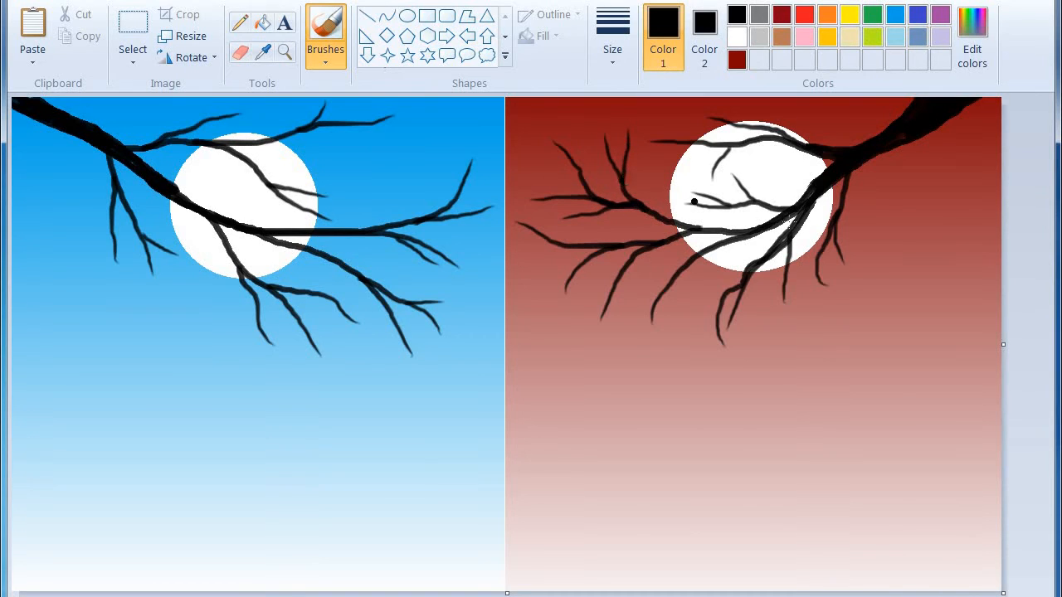
Paint extra black forking twigs on the blue half's branches beyond the circle's right edge and a long twig off its upper branch.
{"action": "mouse_move", "coordinate": [366, 155]}
{"action": "left_mouse_down"}
{"action": "mouse_move", "coordinate": [325, 217]}
{"action": "mouse_move", "coordinate": [280, 230]}
{"action": "left_mouse_up"}
{"action": "left_click_drag", "start_coordinate": [403, 184], "coordinate": [352, 195]}
{"action": "mouse_move", "coordinate": [434, 175]}
{"action": "left_mouse_down"}
{"action": "mouse_move", "coordinate": [413, 202]}
{"action": "mouse_move", "coordinate": [343, 232]}
{"action": "left_mouse_up"}
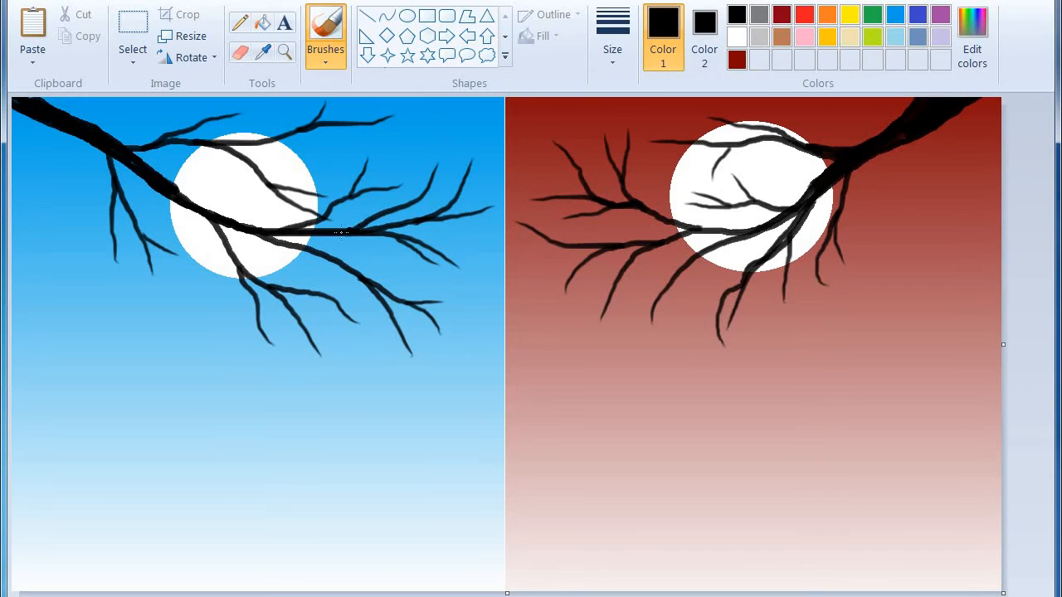
{"action": "left_click_drag", "start_coordinate": [435, 180], "coordinate": [415, 203]}
{"action": "left_click_drag", "start_coordinate": [375, 146], "coordinate": [260, 146]}
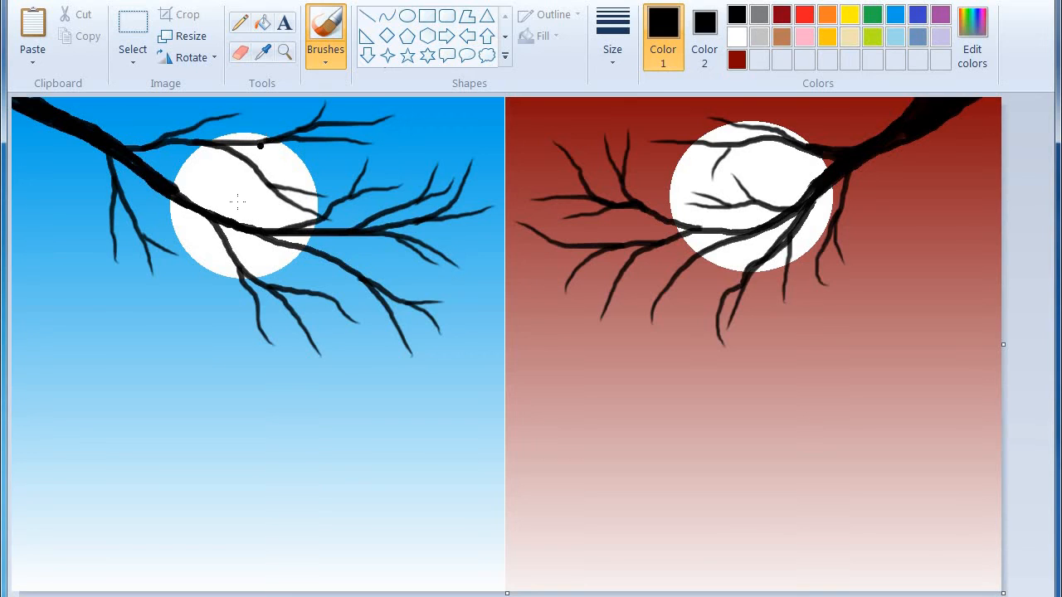
Add black hanging twigs over and below the blue half's circle and more upward and drooping twigs at its far-right branch tips.
{"action": "left_click_drag", "start_coordinate": [225, 195], "coordinate": [186, 142]}
{"action": "mouse_move", "coordinate": [216, 308]}
{"action": "left_mouse_down"}
{"action": "mouse_move", "coordinate": [215, 257]}
{"action": "mouse_move", "coordinate": [184, 204]}
{"action": "mouse_move", "coordinate": [135, 196]}
{"action": "mouse_move", "coordinate": [114, 158]}
{"action": "left_mouse_up"}
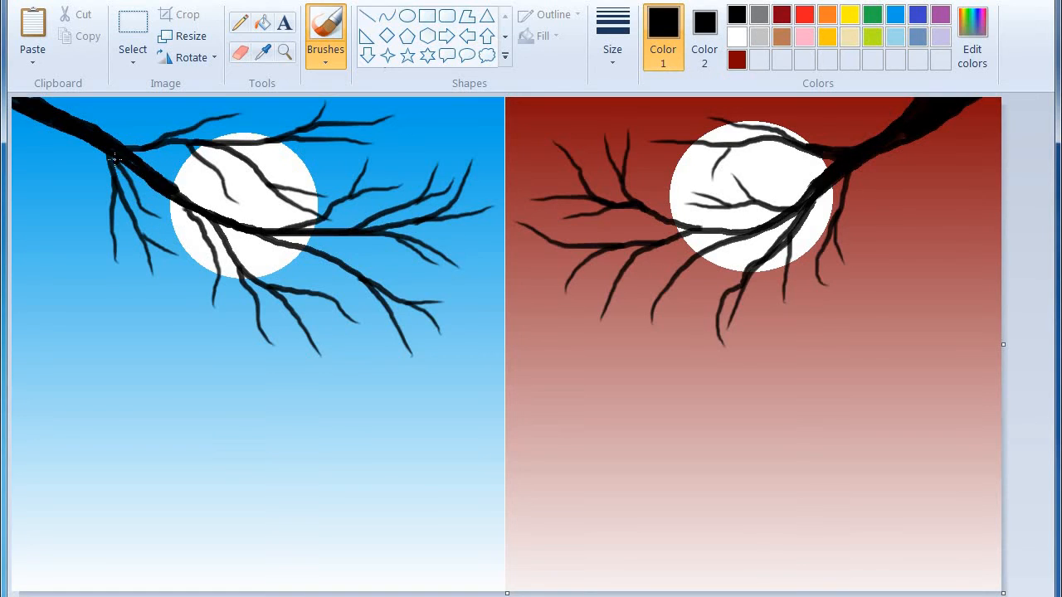
{"action": "left_click_drag", "start_coordinate": [449, 289], "coordinate": [329, 241]}
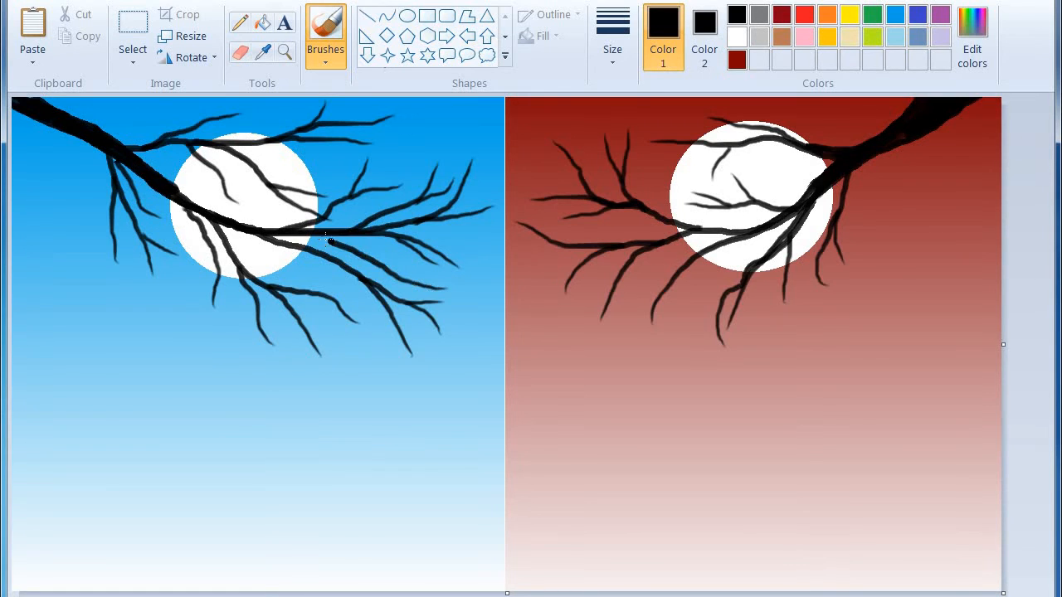
{"action": "mouse_move", "coordinate": [421, 127]}
{"action": "left_mouse_down"}
{"action": "mouse_move", "coordinate": [416, 171]}
{"action": "mouse_move", "coordinate": [395, 202]}
{"action": "left_mouse_up"}
{"action": "mouse_move", "coordinate": [495, 133]}
{"action": "left_mouse_down"}
{"action": "mouse_move", "coordinate": [486, 176]}
{"action": "mouse_move", "coordinate": [456, 214]}
{"action": "mouse_move", "coordinate": [425, 221]}
{"action": "left_mouse_up"}
{"action": "left_click_drag", "start_coordinate": [481, 244], "coordinate": [401, 220]}
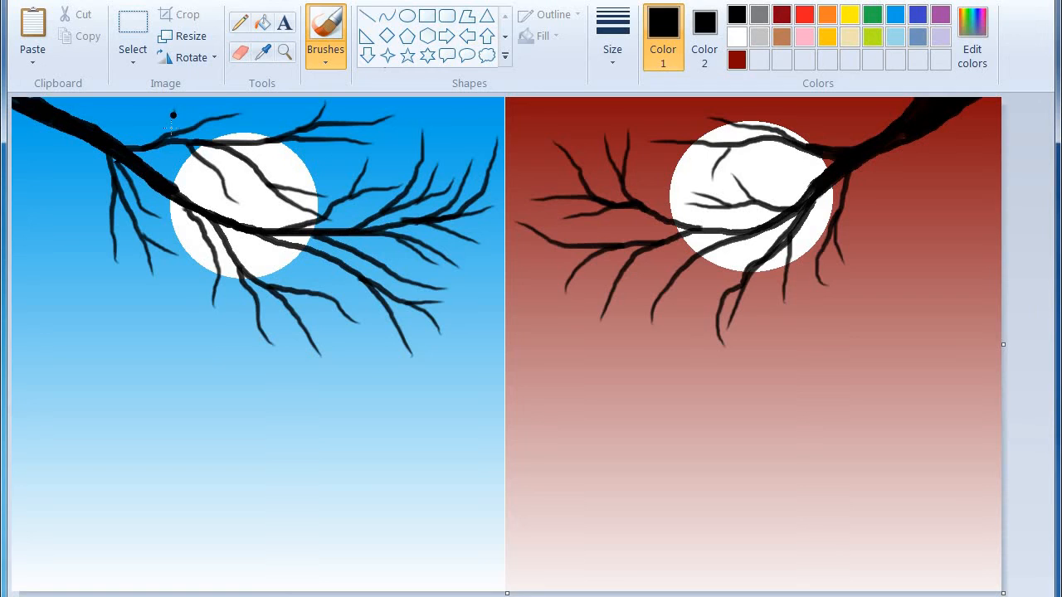
Paint short upright twigs and a far-left hanging twig on the blue half, plus one twig by the red half's circle.
{"action": "left_click_drag", "start_coordinate": [172, 115], "coordinate": [167, 134]}
{"action": "left_click_drag", "start_coordinate": [223, 103], "coordinate": [207, 123]}
{"action": "left_click_drag", "start_coordinate": [86, 241], "coordinate": [77, 145]}
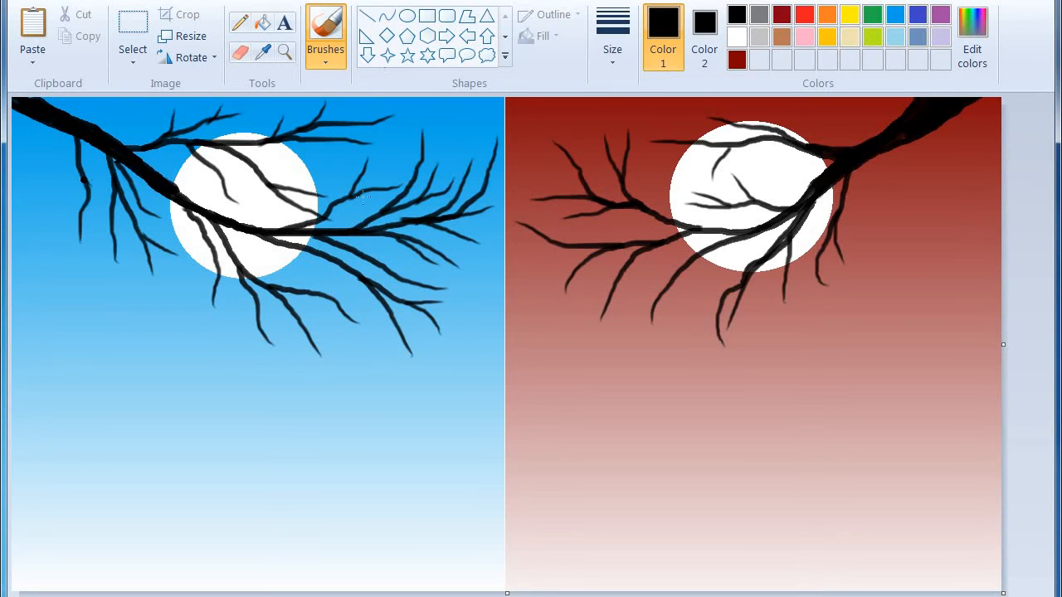
{"action": "left_click_drag", "start_coordinate": [665, 214], "coordinate": [669, 222]}
With the basic brush at its thickest size, dot small white stars across both the red and blue skies.
{"action": "left_click", "coordinate": [332, 62]}
{"action": "left_click", "coordinate": [327, 100]}
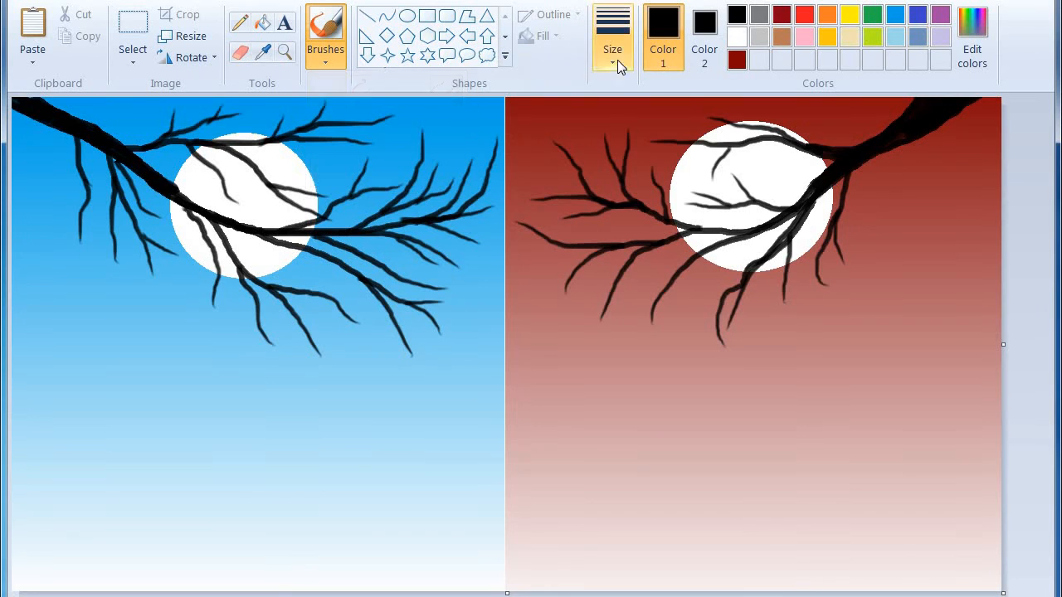
{"action": "left_click", "coordinate": [617, 60]}
{"action": "left_click", "coordinate": [645, 203]}
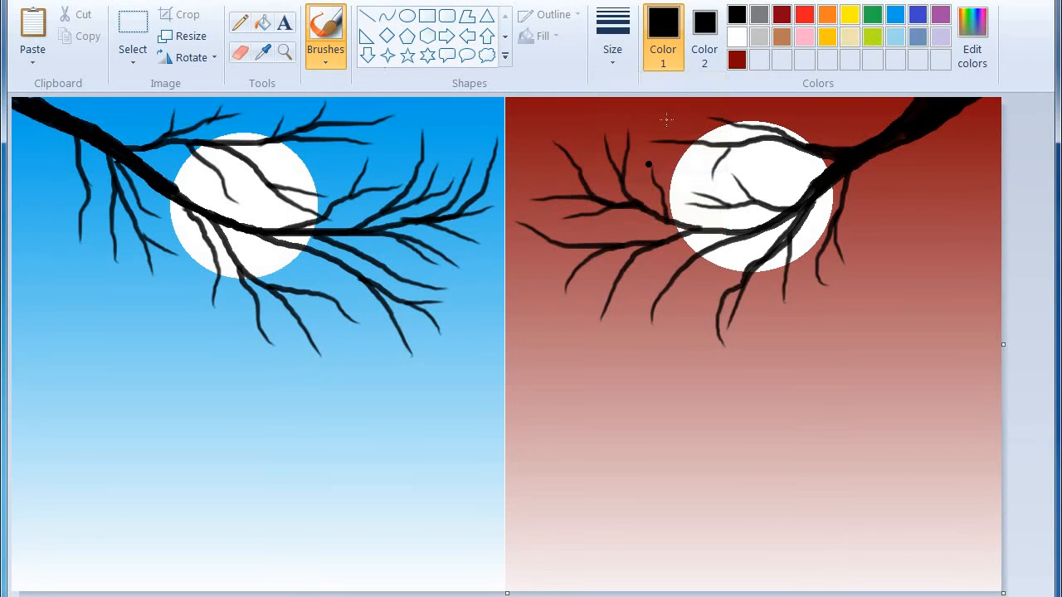
{"action": "left_click", "coordinate": [737, 37]}
{"action": "left_click", "coordinate": [719, 343]}
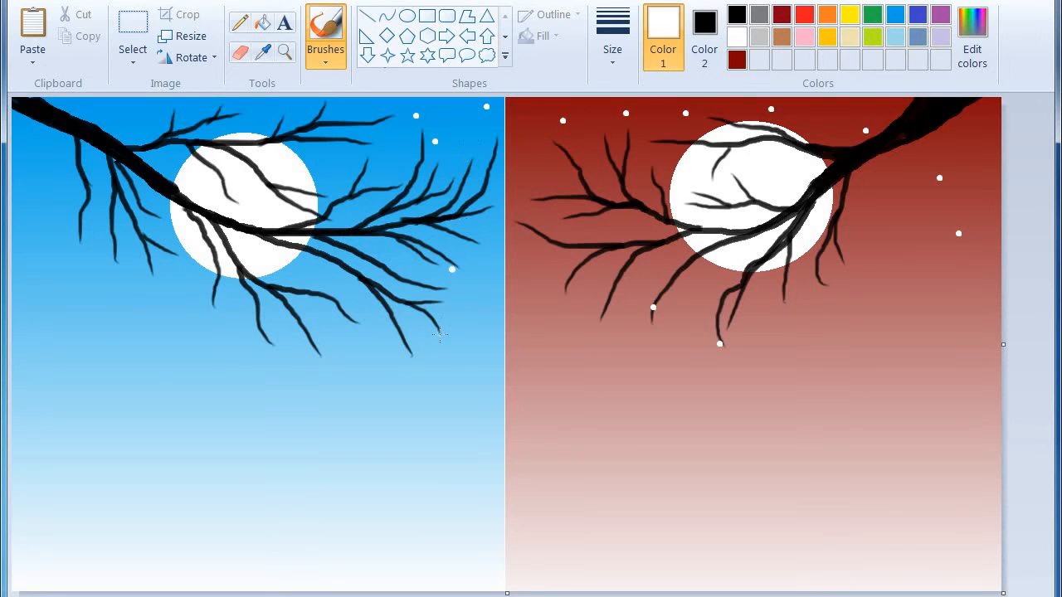
{"action": "left_click_drag", "start_coordinate": [121, 293], "coordinate": [114, 278]}
{"action": "left_click", "coordinate": [81, 207]}
With the airbrush at its largest size, spray yellow foliage over the red half's far-left branch tips.
{"action": "left_click", "coordinate": [321, 51]}
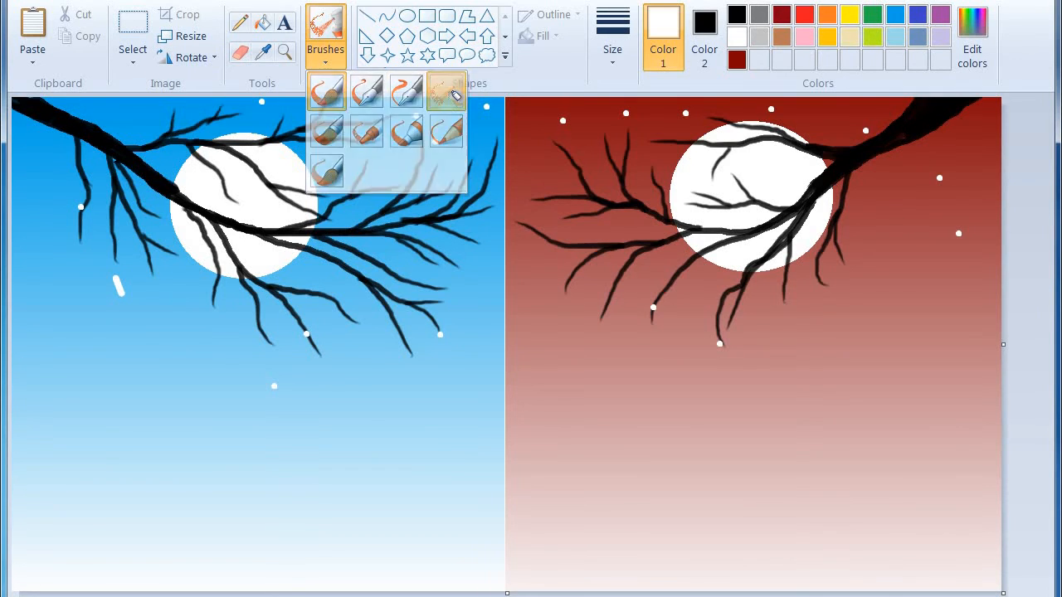
{"action": "left_click", "coordinate": [451, 92]}
{"action": "left_click", "coordinate": [612, 50]}
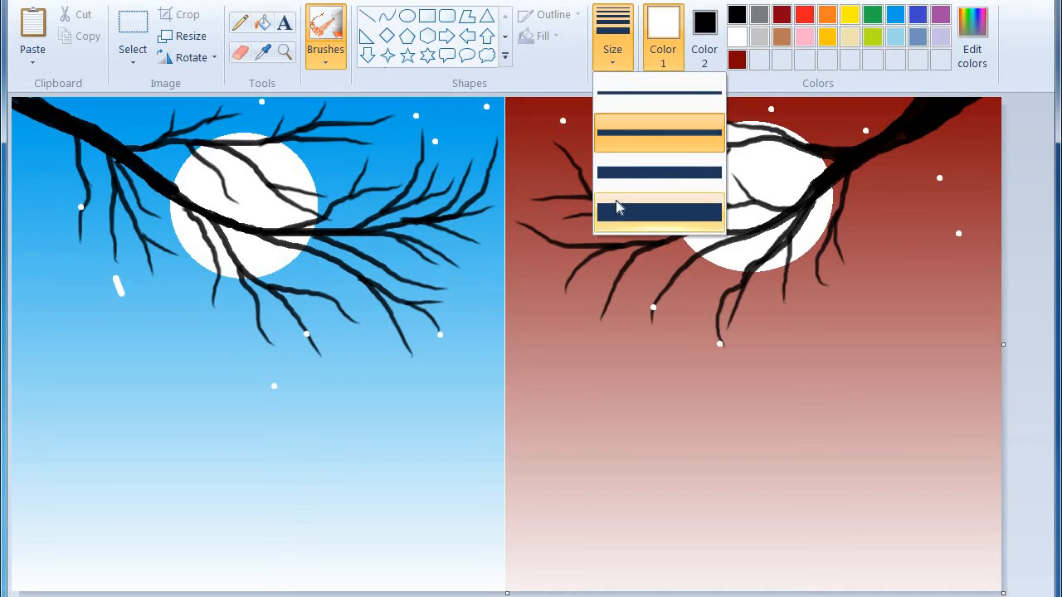
{"action": "left_click", "coordinate": [622, 208]}
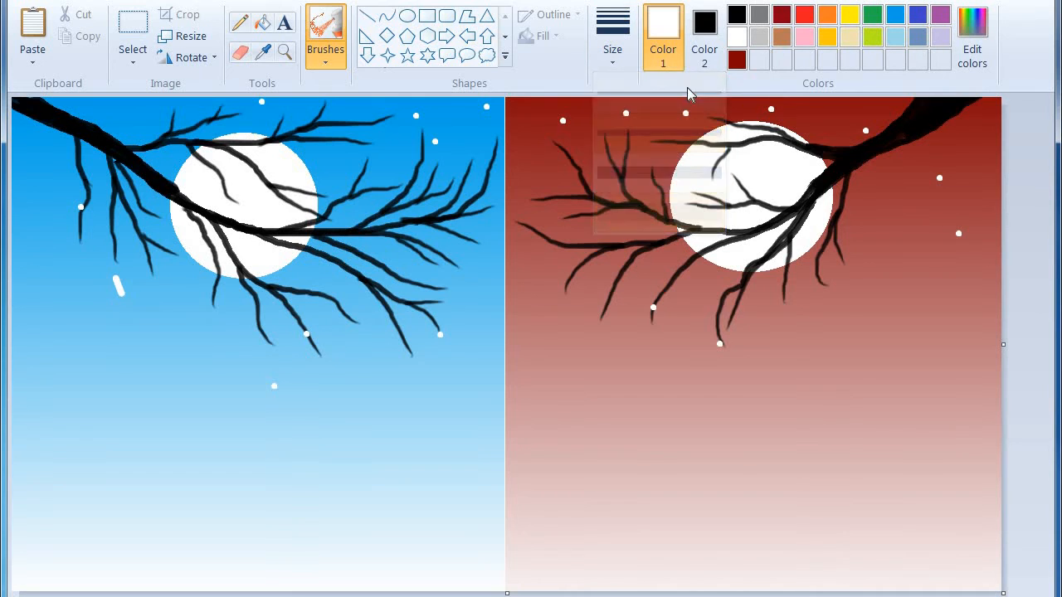
{"action": "left_click", "coordinate": [804, 15]}
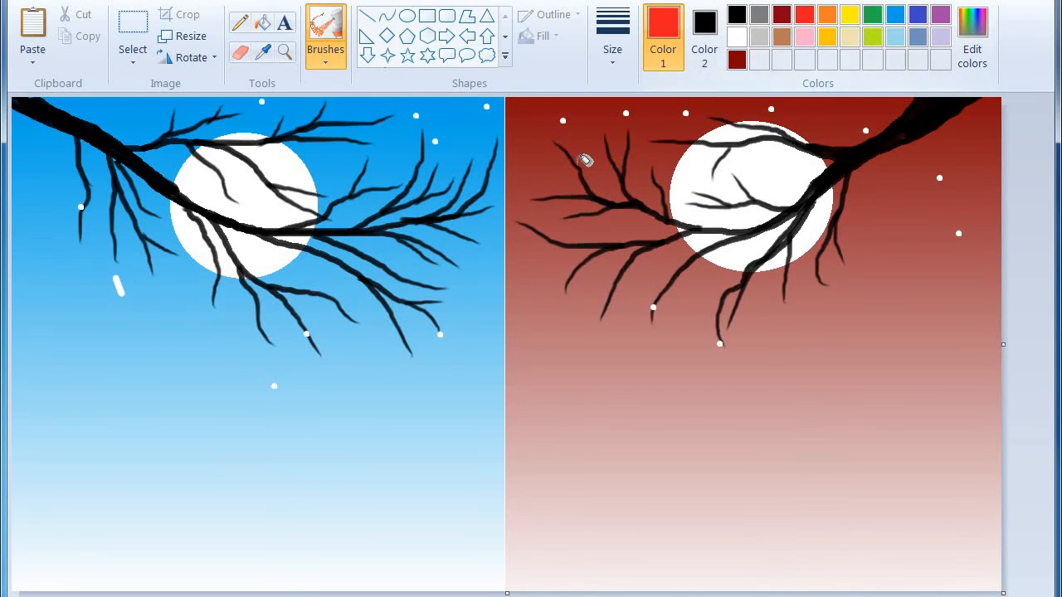
{"action": "left_click", "coordinate": [848, 15]}
{"action": "left_click", "coordinate": [576, 162]}
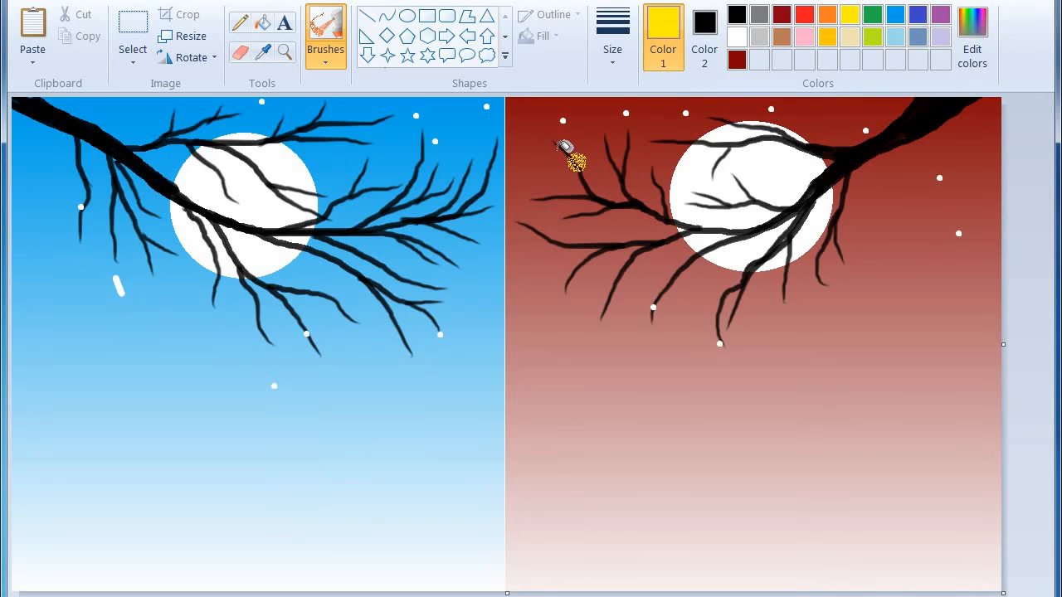
{"action": "mouse_move", "coordinate": [575, 146]}
{"action": "left_mouse_down"}
{"action": "mouse_move", "coordinate": [593, 142]}
{"action": "mouse_move", "coordinate": [579, 158]}
{"action": "mouse_move", "coordinate": [588, 163]}
{"action": "left_mouse_up"}
{"action": "left_click", "coordinate": [592, 322]}
{"action": "mouse_move", "coordinate": [600, 318]}
{"action": "left_mouse_down"}
{"action": "mouse_move", "coordinate": [611, 311]}
{"action": "mouse_move", "coordinate": [601, 321]}
{"action": "left_mouse_up"}
{"action": "mouse_move", "coordinate": [564, 292]}
{"action": "left_mouse_down"}
{"action": "mouse_move", "coordinate": [550, 287]}
{"action": "mouse_move", "coordinate": [576, 291]}
{"action": "mouse_move", "coordinate": [554, 302]}
{"action": "mouse_move", "coordinate": [594, 259]}
{"action": "mouse_move", "coordinate": [522, 225]}
{"action": "mouse_move", "coordinate": [586, 242]}
{"action": "mouse_move", "coordinate": [531, 222]}
{"action": "mouse_move", "coordinate": [567, 246]}
{"action": "mouse_move", "coordinate": [546, 198]}
{"action": "mouse_move", "coordinate": [589, 191]}
{"action": "left_mouse_up"}
Spray yellow foliage along the blue half's right-hand branches and the twigs hanging below its circle.
{"action": "mouse_move", "coordinate": [349, 189]}
{"action": "left_mouse_down"}
{"action": "mouse_move", "coordinate": [330, 203]}
{"action": "mouse_move", "coordinate": [399, 179]}
{"action": "mouse_move", "coordinate": [336, 207]}
{"action": "mouse_move", "coordinate": [404, 175]}
{"action": "mouse_move", "coordinate": [433, 135]}
{"action": "mouse_move", "coordinate": [415, 204]}
{"action": "mouse_move", "coordinate": [440, 183]}
{"action": "mouse_move", "coordinate": [455, 201]}
{"action": "mouse_move", "coordinate": [501, 138]}
{"action": "mouse_move", "coordinate": [485, 186]}
{"action": "mouse_move", "coordinate": [448, 218]}
{"action": "mouse_move", "coordinate": [470, 238]}
{"action": "mouse_move", "coordinate": [396, 232]}
{"action": "mouse_move", "coordinate": [457, 265]}
{"action": "mouse_move", "coordinate": [347, 246]}
{"action": "mouse_move", "coordinate": [442, 280]}
{"action": "mouse_move", "coordinate": [375, 281]}
{"action": "mouse_move", "coordinate": [422, 358]}
{"action": "mouse_move", "coordinate": [396, 299]}
{"action": "mouse_move", "coordinate": [454, 304]}
{"action": "mouse_move", "coordinate": [440, 325]}
{"action": "mouse_move", "coordinate": [403, 311]}
{"action": "mouse_move", "coordinate": [409, 345]}
{"action": "left_mouse_up"}
{"action": "mouse_move", "coordinate": [354, 317]}
{"action": "left_mouse_down"}
{"action": "mouse_move", "coordinate": [275, 291]}
{"action": "mouse_move", "coordinate": [297, 300]}
{"action": "mouse_move", "coordinate": [283, 299]}
{"action": "mouse_move", "coordinate": [323, 358]}
{"action": "left_mouse_up"}
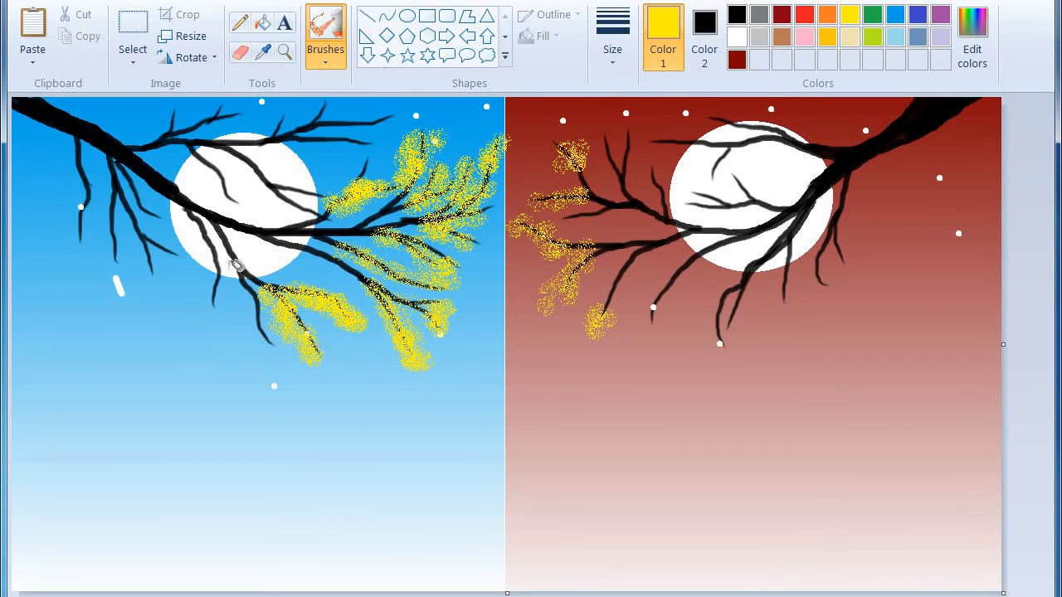
{"action": "mouse_move", "coordinate": [235, 268]}
{"action": "left_mouse_down"}
{"action": "mouse_move", "coordinate": [219, 275]}
{"action": "mouse_move", "coordinate": [217, 308]}
{"action": "mouse_move", "coordinate": [256, 315]}
{"action": "mouse_move", "coordinate": [274, 344]}
{"action": "left_mouse_up"}
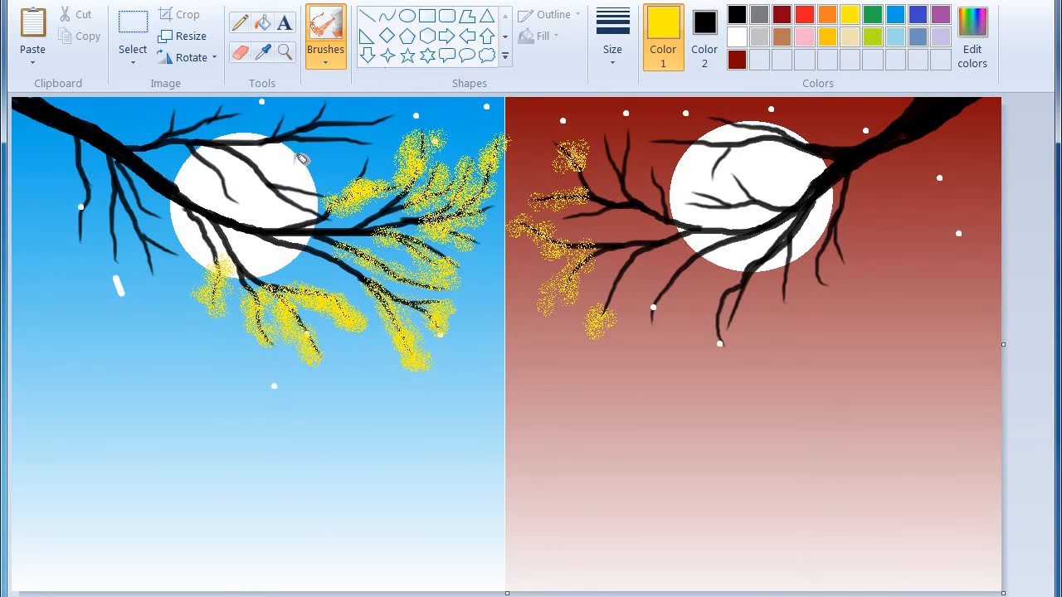
Spray yellow foliage on the blue half's upper and far-left twigs and on the red half's remaining upper and hanging branches.
{"action": "mouse_move", "coordinate": [302, 158]}
{"action": "left_mouse_down"}
{"action": "mouse_move", "coordinate": [286, 138]}
{"action": "mouse_move", "coordinate": [370, 141]}
{"action": "mouse_move", "coordinate": [322, 110]}
{"action": "mouse_move", "coordinate": [391, 119]}
{"action": "left_mouse_up"}
{"action": "mouse_move", "coordinate": [215, 116]}
{"action": "left_mouse_down"}
{"action": "mouse_move", "coordinate": [193, 133]}
{"action": "mouse_move", "coordinate": [185, 115]}
{"action": "mouse_move", "coordinate": [234, 176]}
{"action": "mouse_move", "coordinate": [129, 199]}
{"action": "mouse_move", "coordinate": [150, 218]}
{"action": "mouse_move", "coordinate": [148, 253]}
{"action": "mouse_move", "coordinate": [166, 242]}
{"action": "mouse_move", "coordinate": [123, 214]}
{"action": "left_mouse_up"}
{"action": "mouse_move", "coordinate": [116, 249]}
{"action": "left_mouse_down"}
{"action": "mouse_move", "coordinate": [96, 188]}
{"action": "mouse_move", "coordinate": [86, 226]}
{"action": "mouse_move", "coordinate": [87, 191]}
{"action": "mouse_move", "coordinate": [111, 171]}
{"action": "left_mouse_up"}
{"action": "mouse_move", "coordinate": [632, 251]}
{"action": "left_mouse_down"}
{"action": "mouse_move", "coordinate": [608, 306]}
{"action": "mouse_move", "coordinate": [624, 266]}
{"action": "mouse_move", "coordinate": [618, 309]}
{"action": "mouse_move", "coordinate": [591, 266]}
{"action": "mouse_move", "coordinate": [560, 302]}
{"action": "mouse_move", "coordinate": [576, 294]}
{"action": "mouse_move", "coordinate": [580, 253]}
{"action": "mouse_move", "coordinate": [561, 274]}
{"action": "mouse_move", "coordinate": [596, 260]}
{"action": "mouse_move", "coordinate": [536, 228]}
{"action": "mouse_move", "coordinate": [578, 245]}
{"action": "mouse_move", "coordinate": [554, 226]}
{"action": "mouse_move", "coordinate": [577, 214]}
{"action": "mouse_move", "coordinate": [565, 192]}
{"action": "mouse_move", "coordinate": [594, 185]}
{"action": "mouse_move", "coordinate": [573, 143]}
{"action": "mouse_move", "coordinate": [606, 144]}
{"action": "mouse_move", "coordinate": [625, 176]}
{"action": "mouse_move", "coordinate": [619, 122]}
{"action": "mouse_move", "coordinate": [639, 132]}
{"action": "mouse_move", "coordinate": [628, 160]}
{"action": "mouse_move", "coordinate": [660, 178]}
{"action": "mouse_move", "coordinate": [664, 201]}
{"action": "mouse_move", "coordinate": [668, 132]}
{"action": "mouse_move", "coordinate": [623, 154]}
{"action": "mouse_move", "coordinate": [691, 146]}
{"action": "mouse_move", "coordinate": [673, 131]}
{"action": "mouse_move", "coordinate": [702, 135]}
{"action": "mouse_move", "coordinate": [734, 121]}
{"action": "mouse_move", "coordinate": [768, 136]}
{"action": "mouse_move", "coordinate": [723, 143]}
{"action": "mouse_move", "coordinate": [716, 172]}
{"action": "mouse_move", "coordinate": [728, 189]}
{"action": "mouse_move", "coordinate": [690, 202]}
{"action": "mouse_move", "coordinate": [719, 245]}
{"action": "mouse_move", "coordinate": [668, 309]}
{"action": "mouse_move", "coordinate": [655, 305]}
{"action": "mouse_move", "coordinate": [672, 281]}
{"action": "mouse_move", "coordinate": [650, 321]}
{"action": "mouse_move", "coordinate": [662, 289]}
{"action": "mouse_move", "coordinate": [697, 256]}
{"action": "mouse_move", "coordinate": [743, 270]}
{"action": "mouse_move", "coordinate": [725, 315]}
{"action": "mouse_move", "coordinate": [731, 331]}
{"action": "mouse_move", "coordinate": [737, 281]}
{"action": "left_mouse_up"}
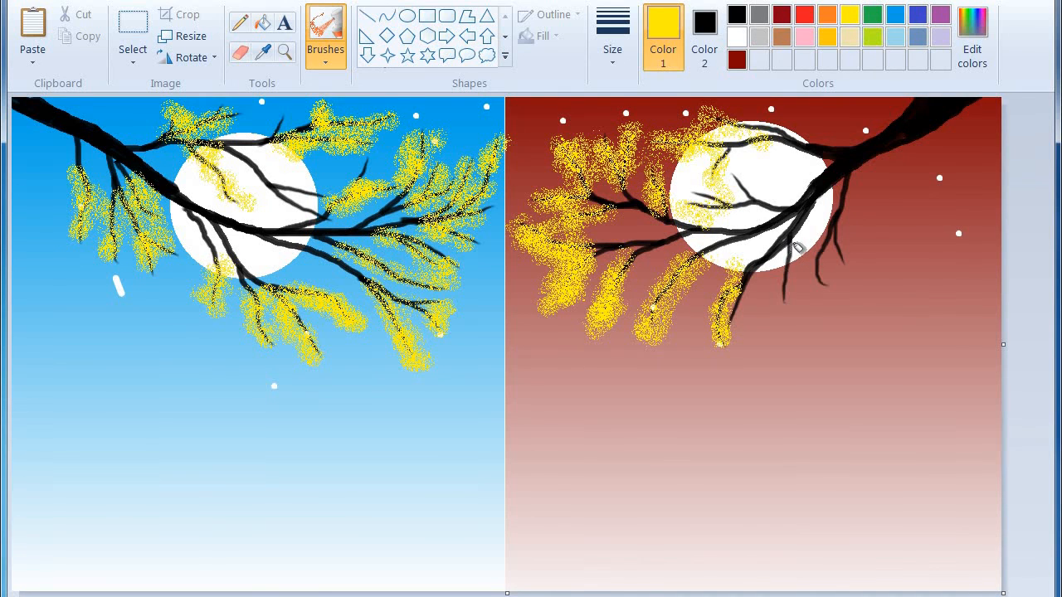
{"action": "mouse_move", "coordinate": [797, 247]}
{"action": "left_mouse_down"}
{"action": "mouse_move", "coordinate": [792, 292]}
{"action": "mouse_move", "coordinate": [824, 241]}
{"action": "mouse_move", "coordinate": [821, 273]}
{"action": "mouse_move", "coordinate": [824, 227]}
{"action": "mouse_move", "coordinate": [837, 224]}
{"action": "mouse_move", "coordinate": [857, 251]}
{"action": "left_mouse_up"}
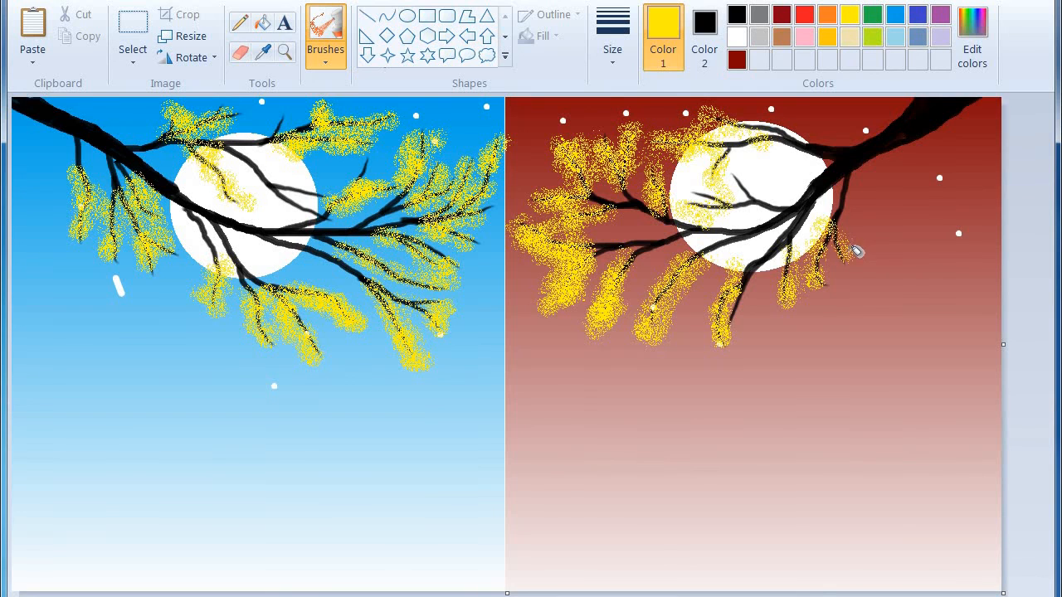
With the airbrush set to red at its largest size, dab accents onto the red half's yellow foliage.
{"action": "left_click", "coordinate": [804, 15]}
{"action": "left_click", "coordinate": [605, 67]}
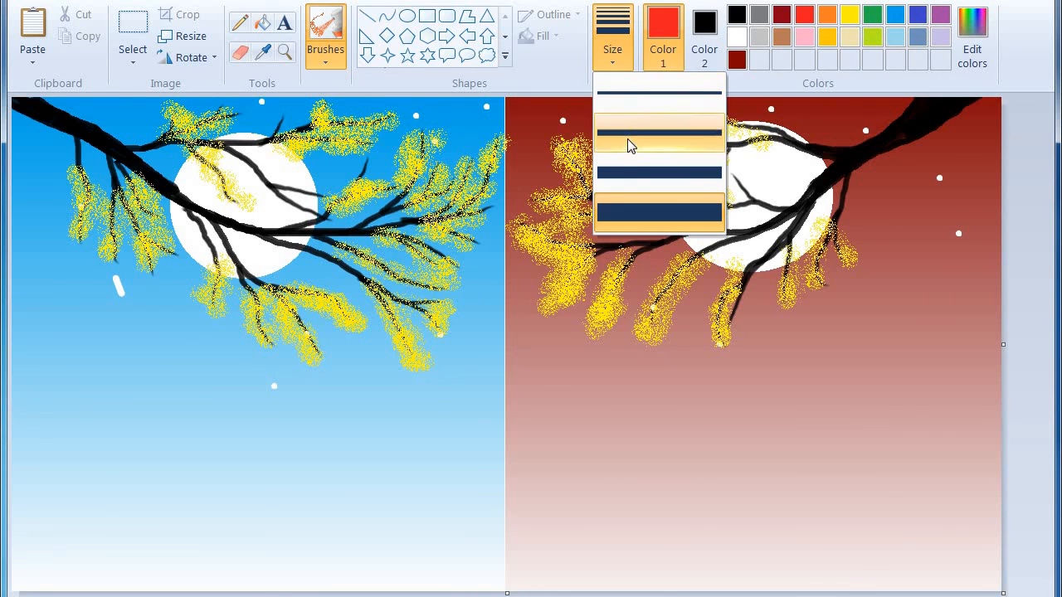
{"action": "left_click", "coordinate": [615, 214]}
{"action": "mouse_move", "coordinate": [602, 296]}
{"action": "left_mouse_down"}
{"action": "mouse_move", "coordinate": [592, 332]}
{"action": "mouse_move", "coordinate": [602, 304]}
{"action": "left_mouse_up"}
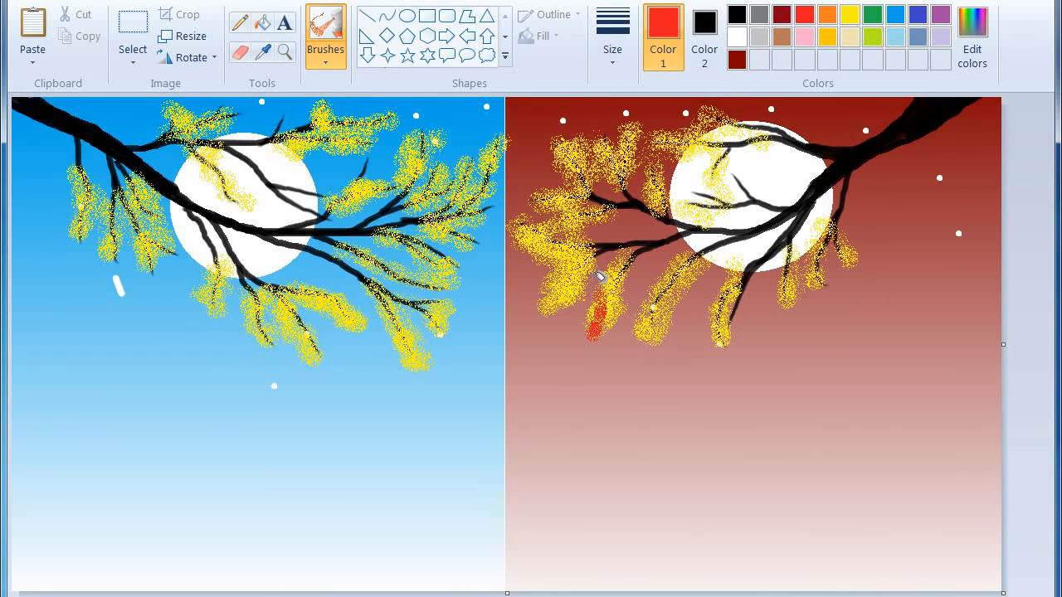
{"action": "mouse_move", "coordinate": [551, 268]}
{"action": "left_mouse_down"}
{"action": "mouse_move", "coordinate": [589, 268]}
{"action": "mouse_move", "coordinate": [564, 305]}
{"action": "mouse_move", "coordinate": [575, 272]}
{"action": "mouse_move", "coordinate": [526, 229]}
{"action": "mouse_move", "coordinate": [556, 216]}
{"action": "left_mouse_up"}
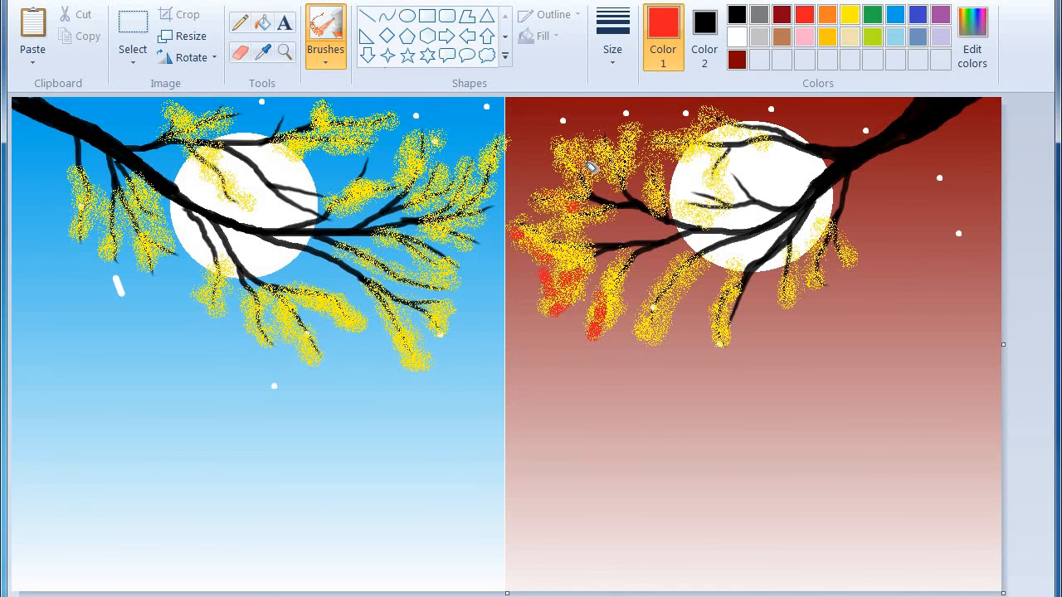
{"action": "left_click_drag", "start_coordinate": [659, 297], "coordinate": [662, 307]}
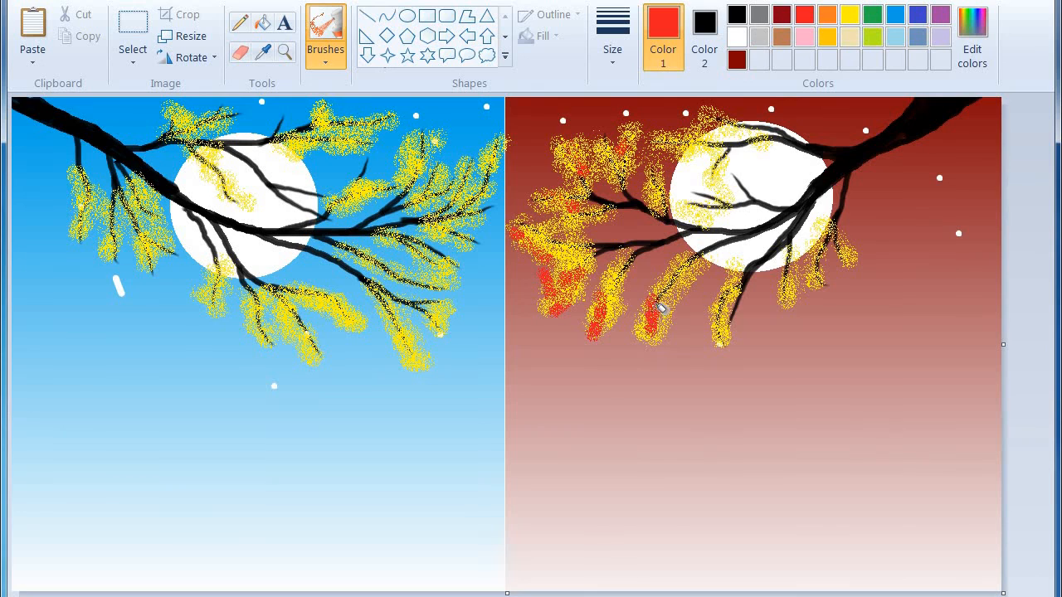
{"action": "mouse_move", "coordinate": [733, 295]}
{"action": "left_mouse_down"}
{"action": "mouse_move", "coordinate": [771, 270]}
{"action": "mouse_move", "coordinate": [795, 295]}
{"action": "mouse_move", "coordinate": [824, 271]}
{"action": "left_mouse_up"}
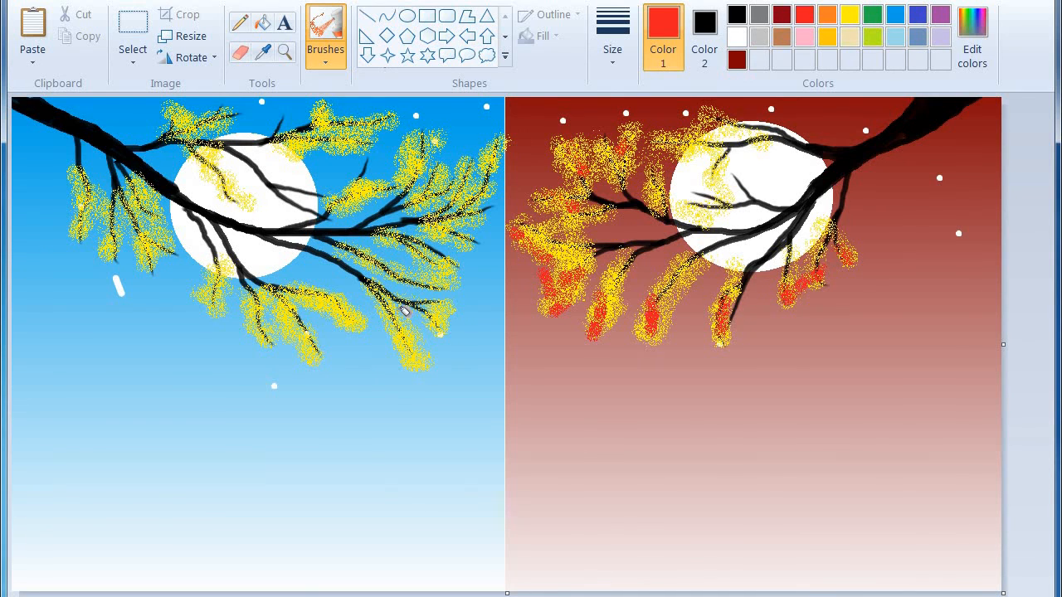
Spray red accents over the blue half's yellow foliage, from the lower-right branches across the upper ones to the hanging left twigs.
{"action": "mouse_move", "coordinate": [405, 311]}
{"action": "left_mouse_down"}
{"action": "mouse_move", "coordinate": [418, 352]}
{"action": "mouse_move", "coordinate": [429, 338]}
{"action": "mouse_move", "coordinate": [425, 312]}
{"action": "left_mouse_up"}
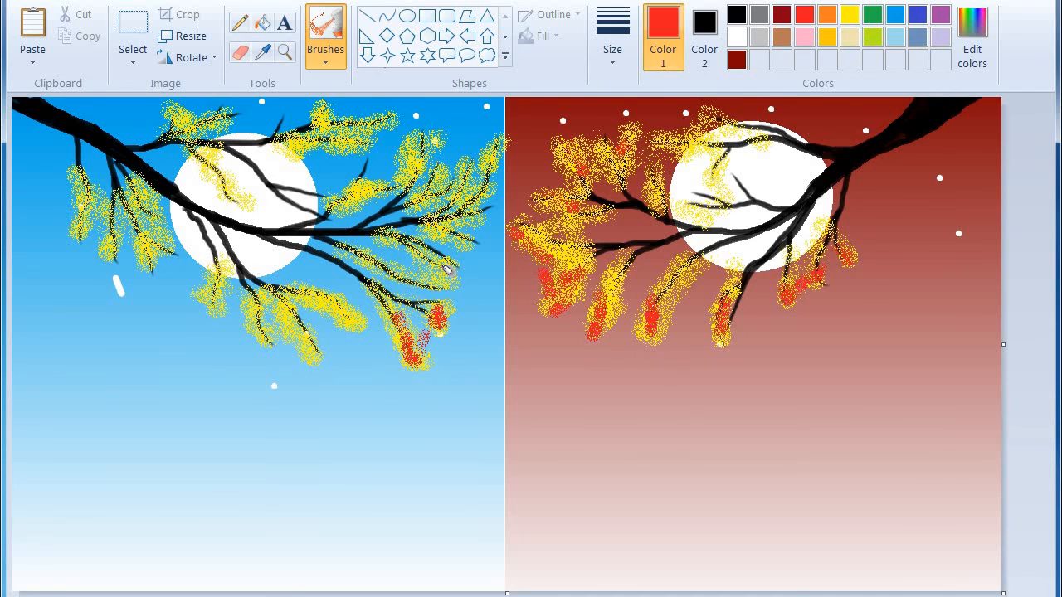
{"action": "mouse_move", "coordinate": [442, 272]}
{"action": "left_mouse_down"}
{"action": "mouse_move", "coordinate": [419, 255]}
{"action": "mouse_move", "coordinate": [469, 176]}
{"action": "mouse_move", "coordinate": [487, 170]}
{"action": "left_mouse_up"}
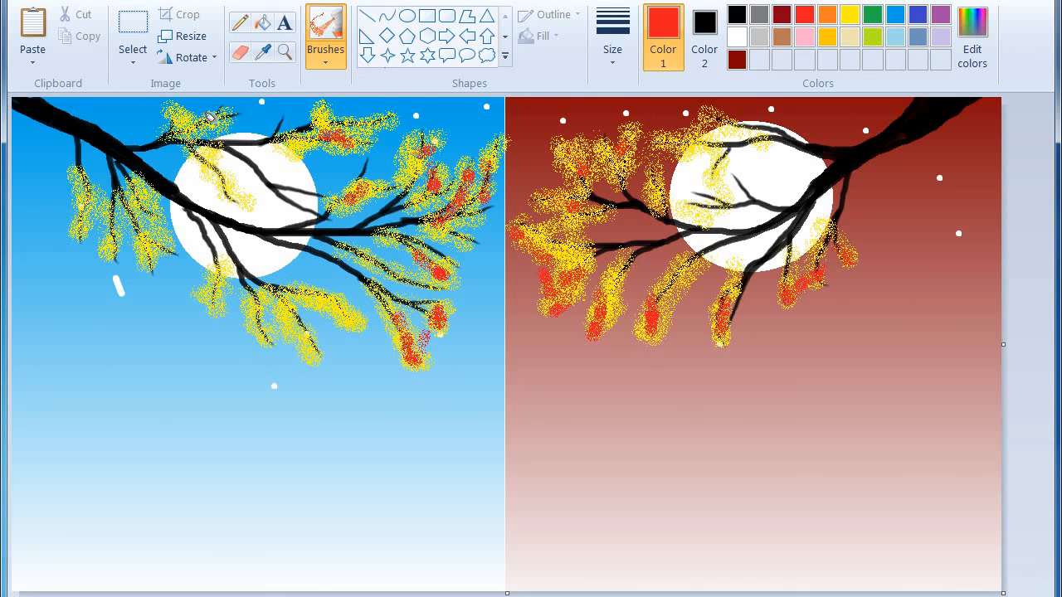
{"action": "mouse_move", "coordinate": [210, 117]}
{"action": "left_mouse_down"}
{"action": "mouse_move", "coordinate": [217, 125]}
{"action": "mouse_move", "coordinate": [194, 144]}
{"action": "left_mouse_up"}
{"action": "mouse_move", "coordinate": [131, 193]}
{"action": "left_mouse_down"}
{"action": "mouse_move", "coordinate": [153, 253]}
{"action": "mouse_move", "coordinate": [144, 194]}
{"action": "mouse_move", "coordinate": [121, 243]}
{"action": "left_mouse_up"}
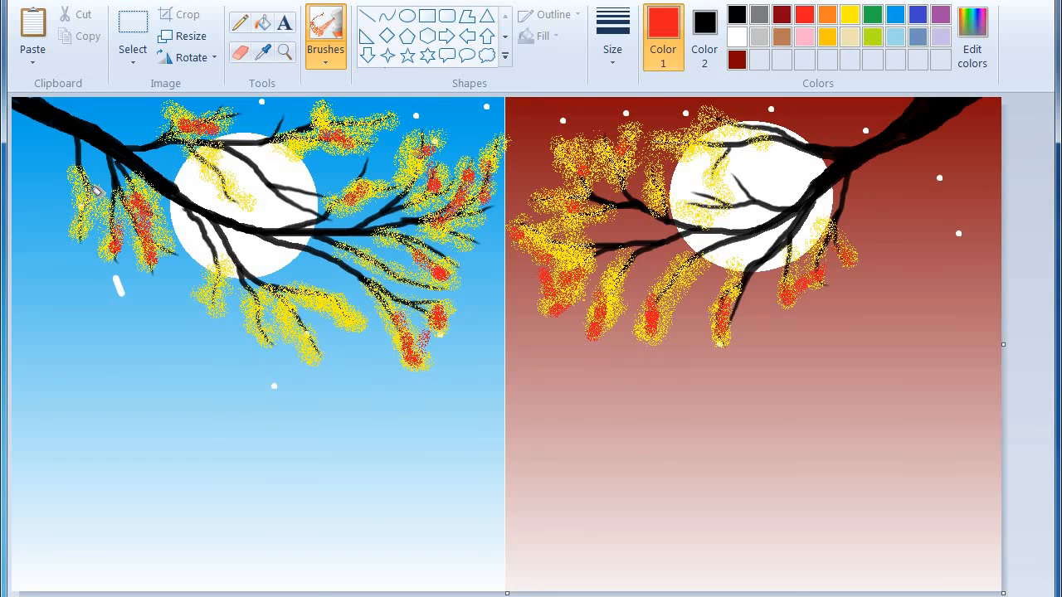
{"action": "left_click_drag", "start_coordinate": [96, 192], "coordinate": [98, 217]}
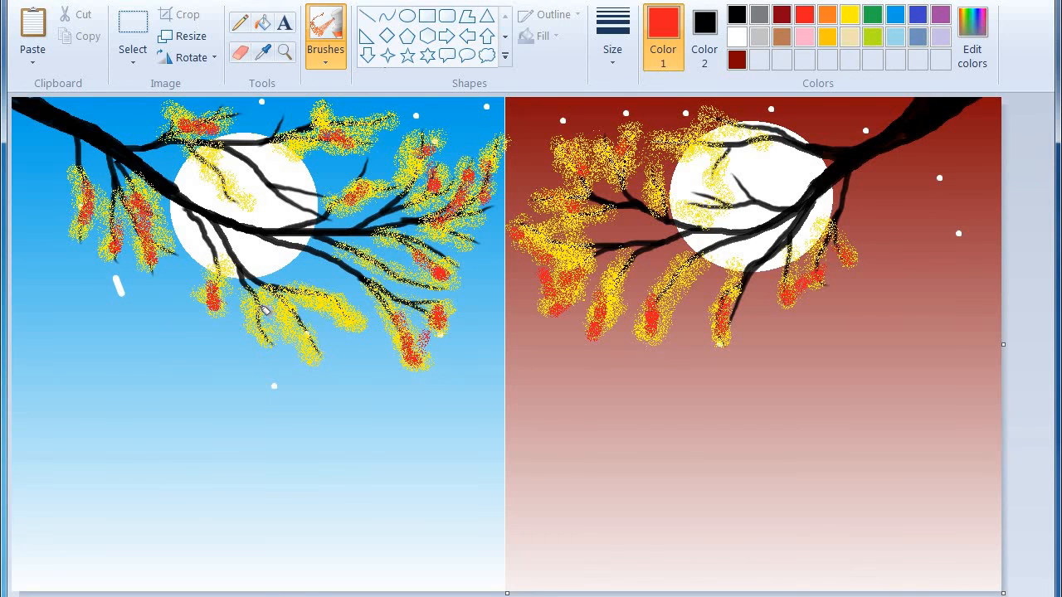